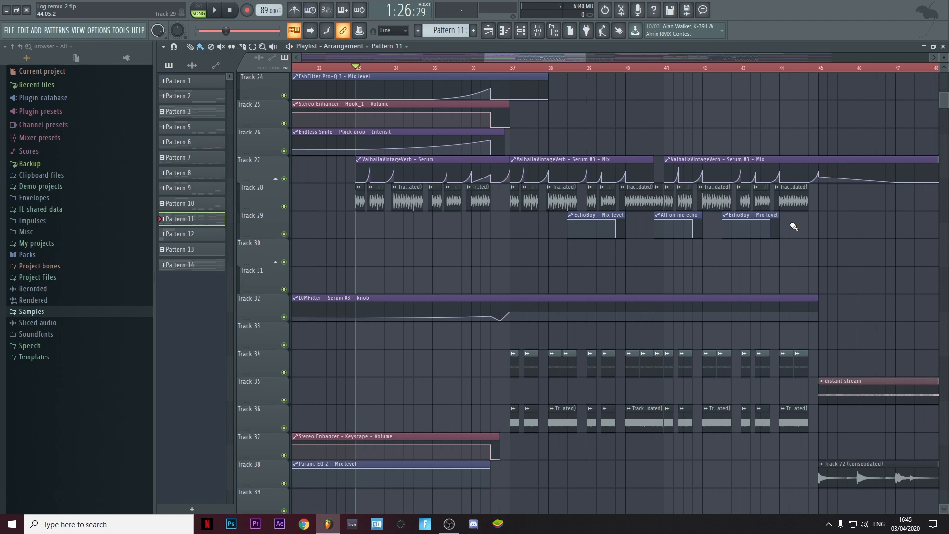
Step: Play the arrangement from bar 33 through the drop at bar 37 and stop playback
key("space")
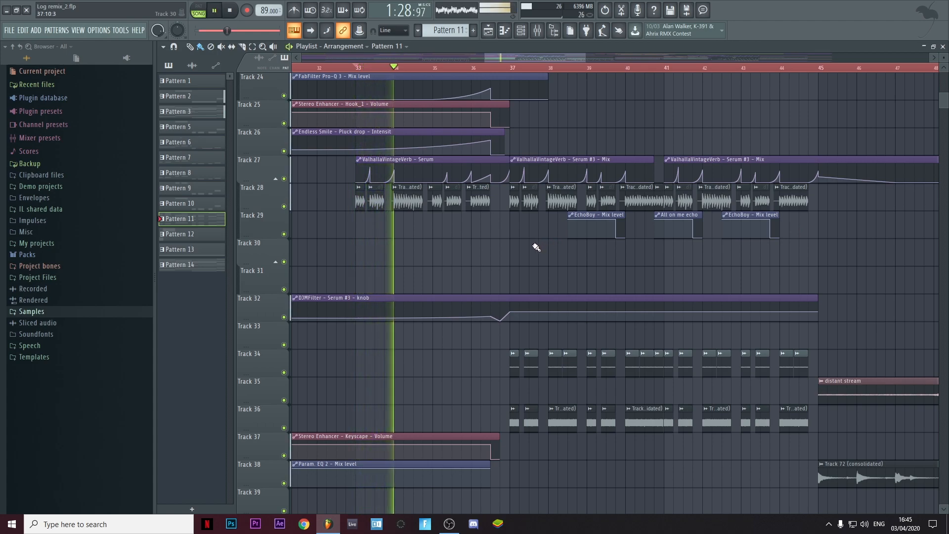
scroll(531, 256, "down", 3)
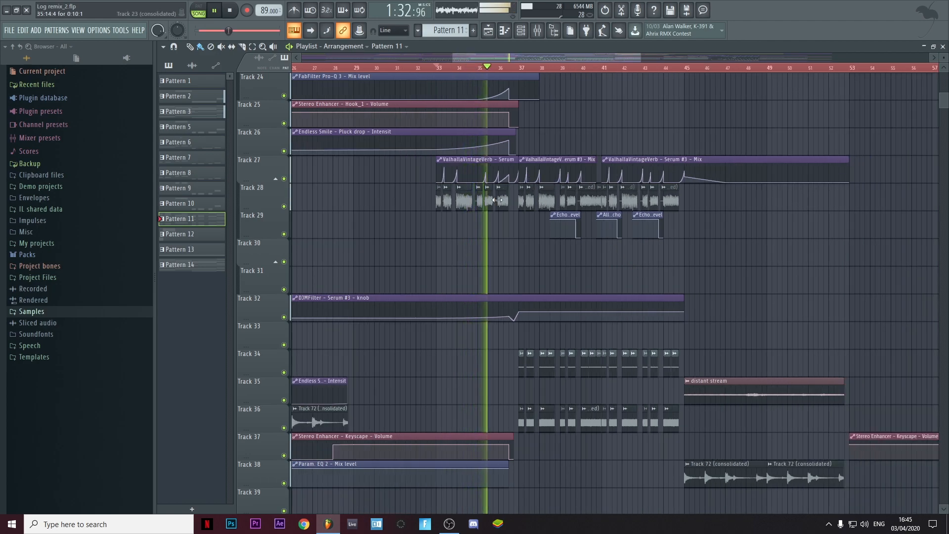
scroll(504, 201, "up", 2)
scroll(505, 202, "up", 4)
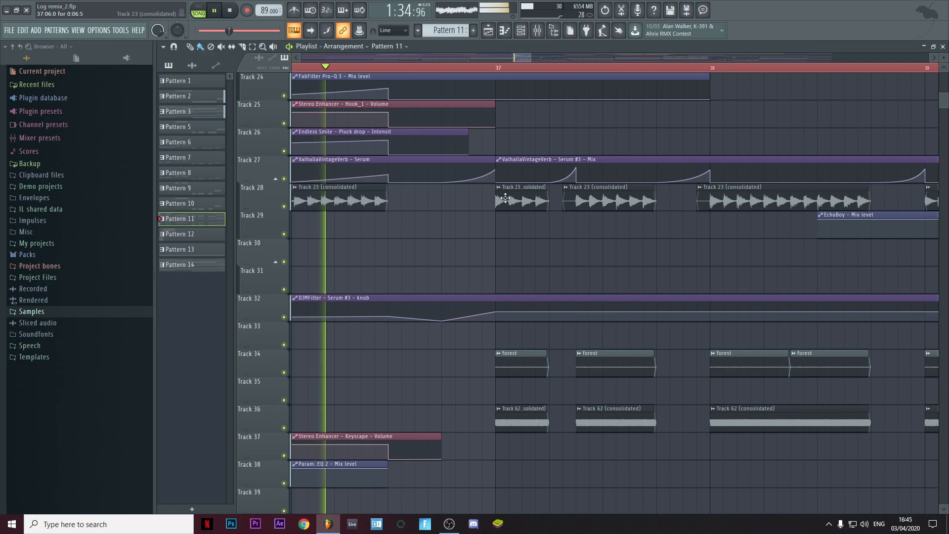
scroll(432, 266, "down", 2)
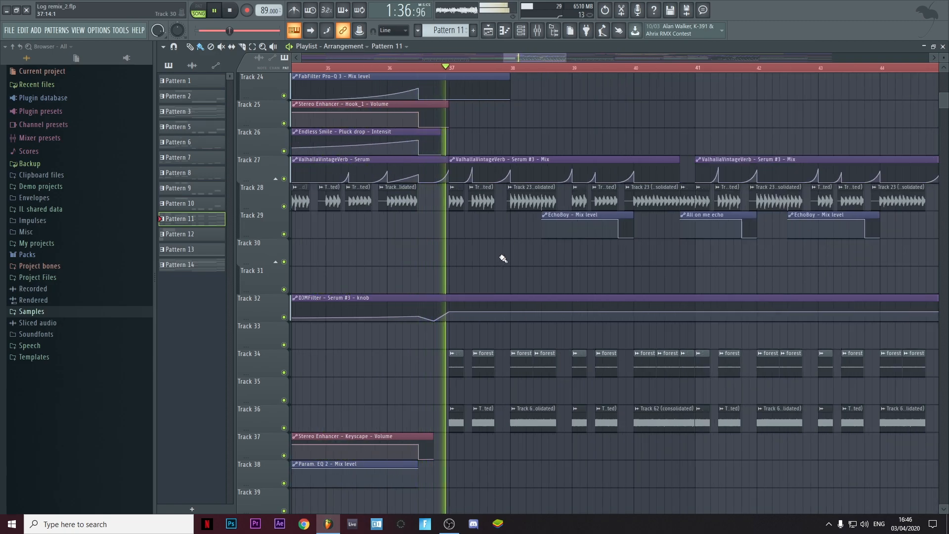
scroll(524, 258, "down", 1)
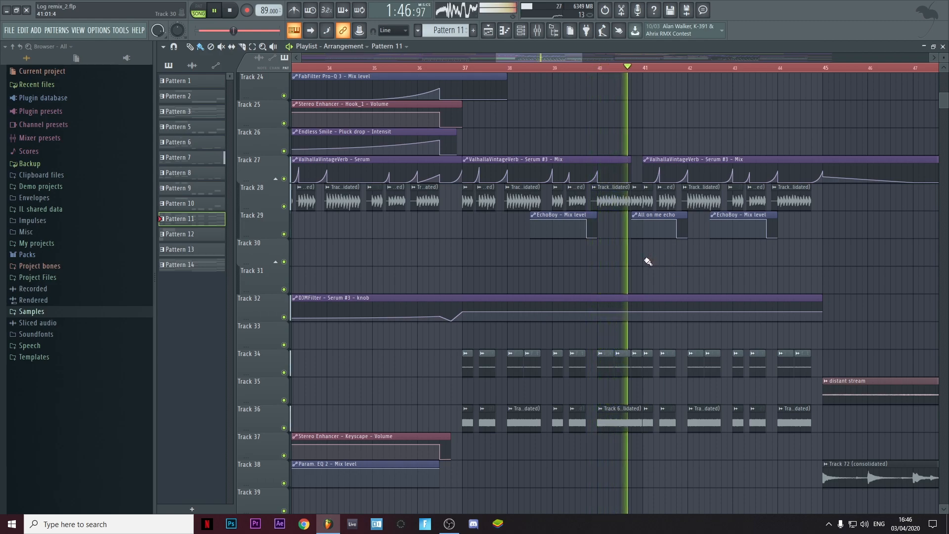
key("space")
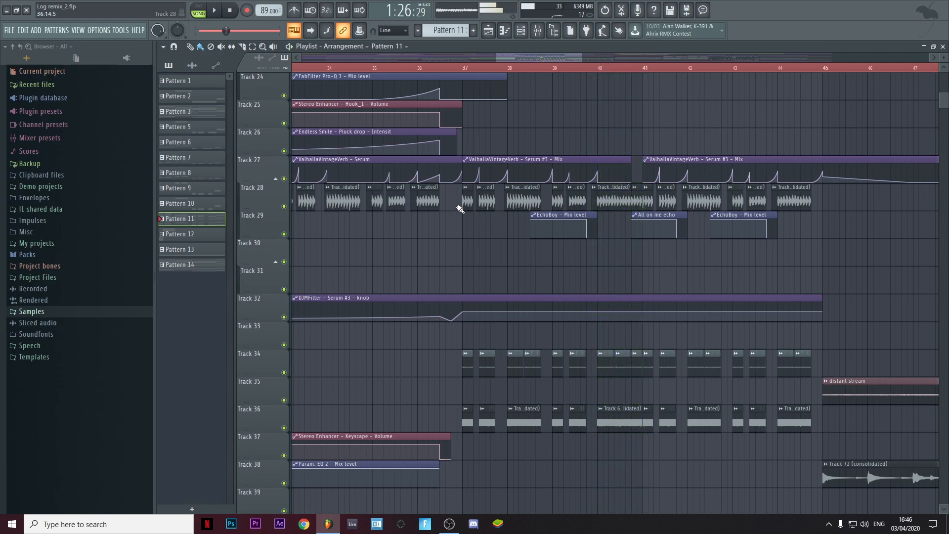
Step: Move the playhead to the drop at bar 37 and select the first three audio clips there on Track 28
left_click(412, 68)
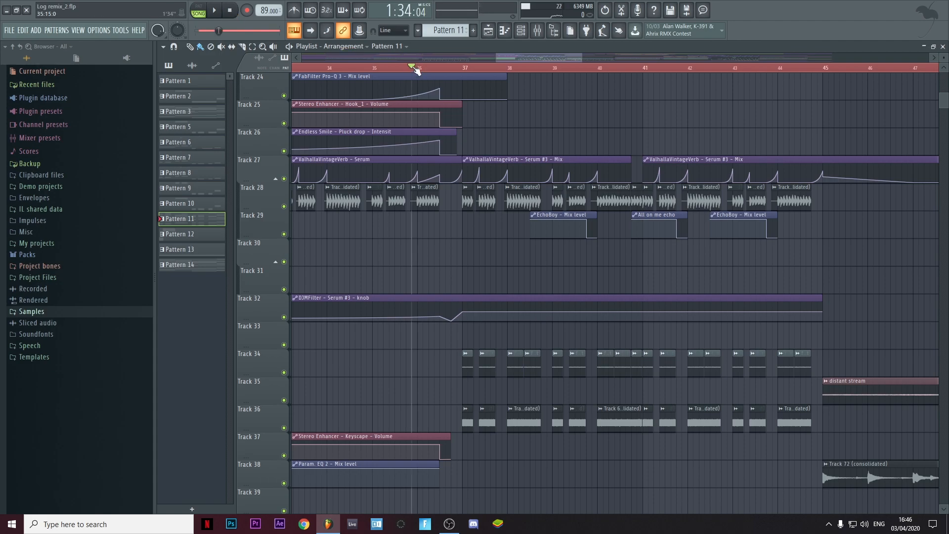
scroll(511, 263, "up", 4)
left_click_drag(584, 247, 381, 214)
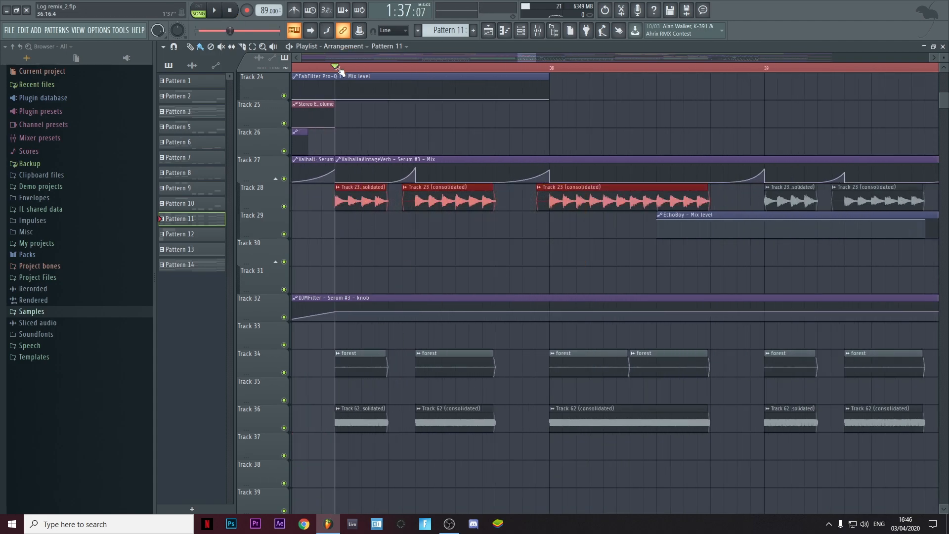
Step: Review the effect chain on the Pluck drop mixer track, then play the arrangement from bar 37
left_click(545, 26)
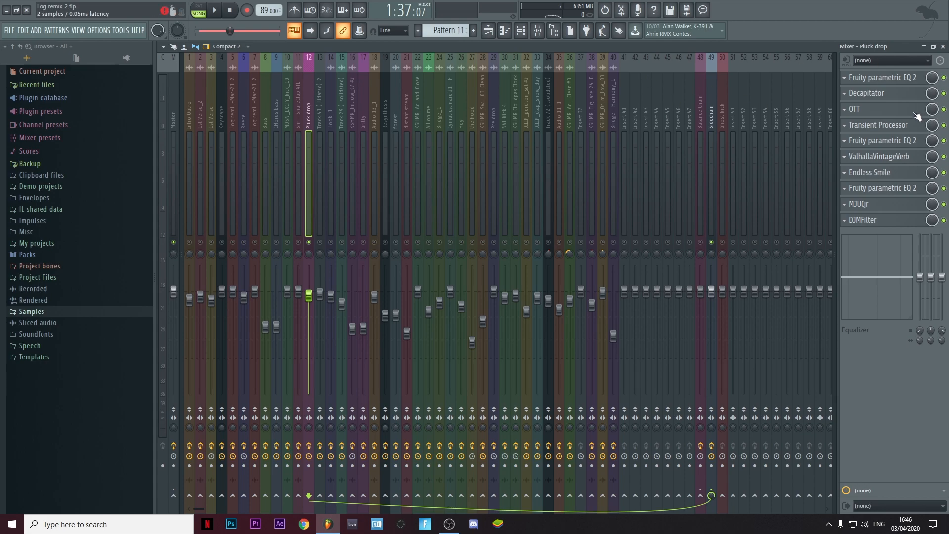
left_click(943, 46)
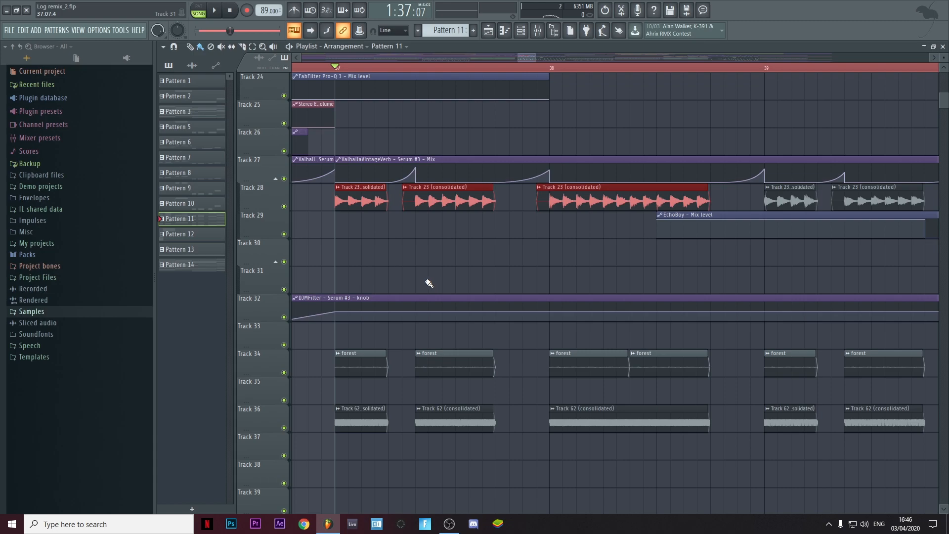
key("space")
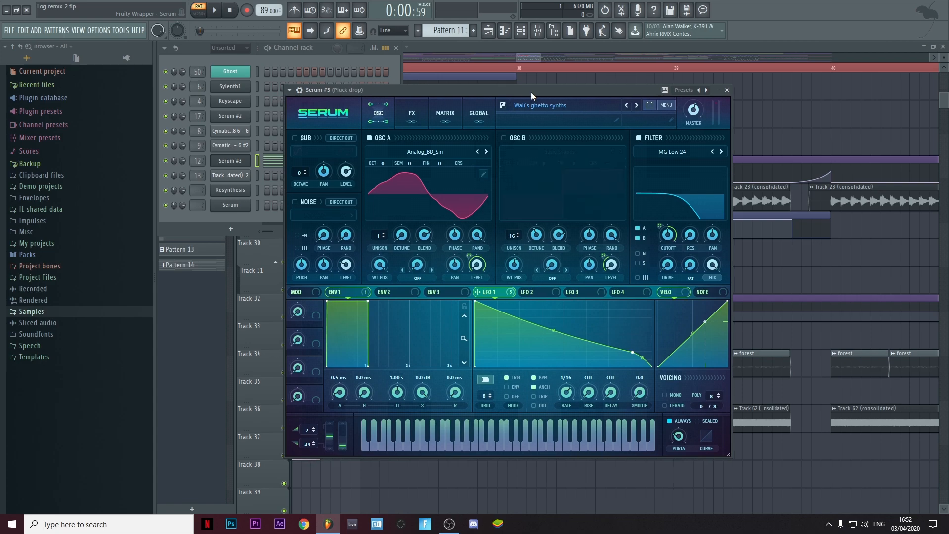
Step: Check oscillator A's wavetable position in Serum #3 and play the pattern to audition the pluck with oscillator A alone
mouse_move(380, 265)
left_mouse_down()
mouse_move(380, 255)
mouse_move(385, 268)
left_mouse_up()
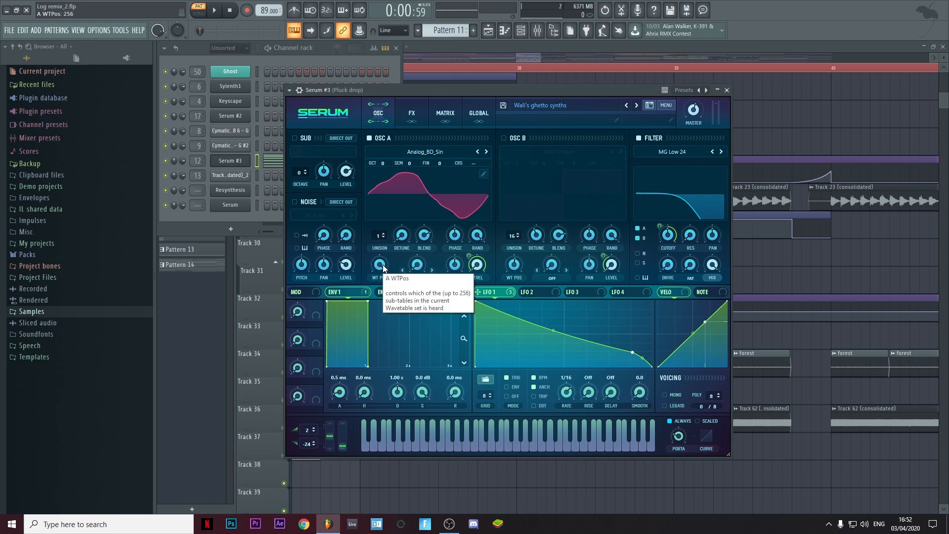
left_click_drag(503, 89, 512, 91)
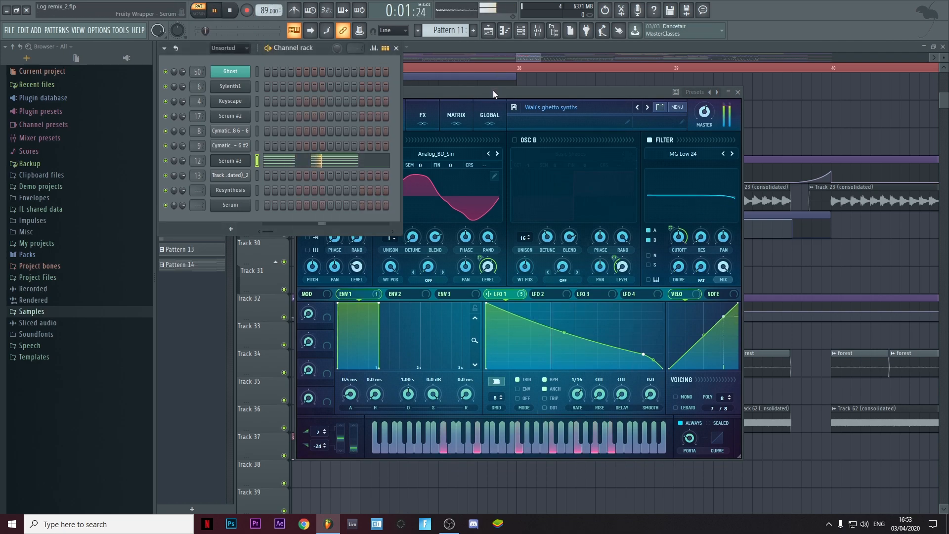
left_click(468, 88)
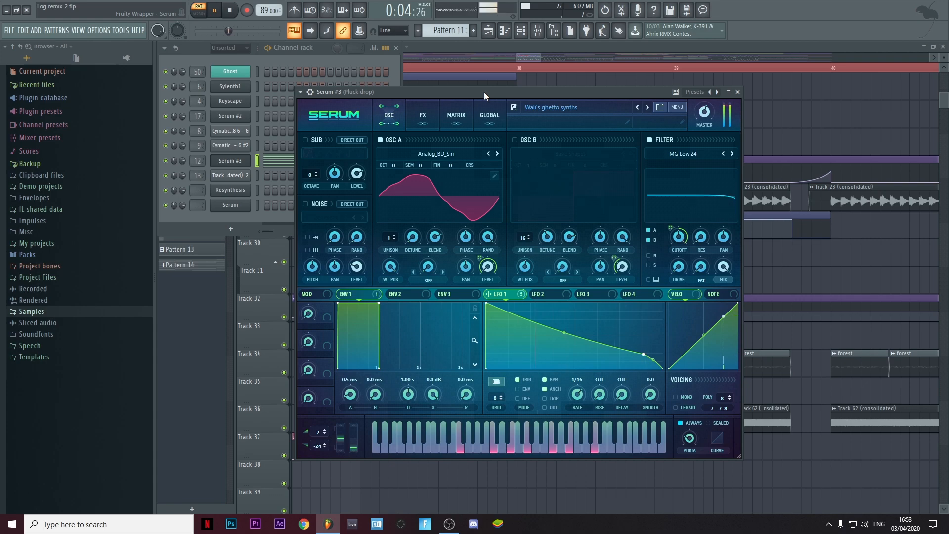
key("space")
left_click_drag(484, 90, 469, 90)
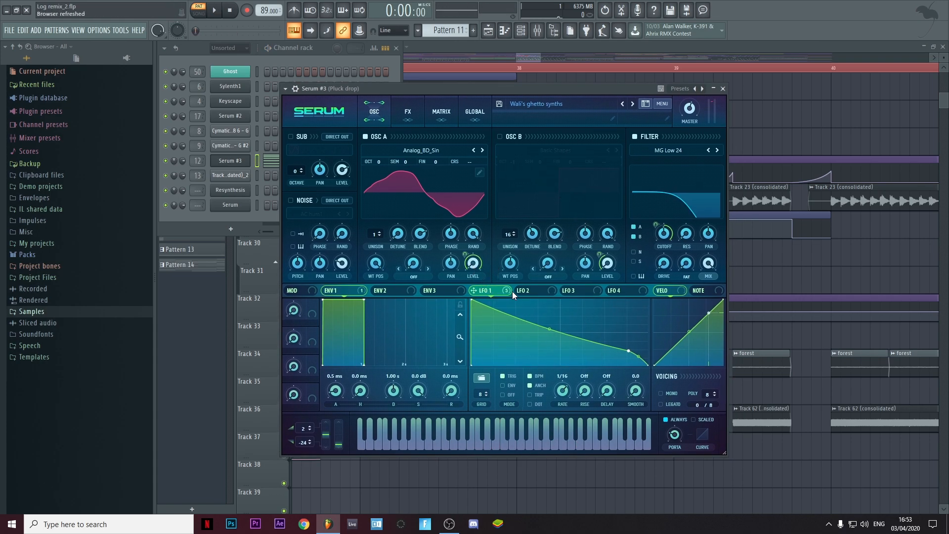
Step: Switch oscillator B on to view its Basic Shapes waveform and switch it off again
mouse_move(508, 292)
left_click(500, 137)
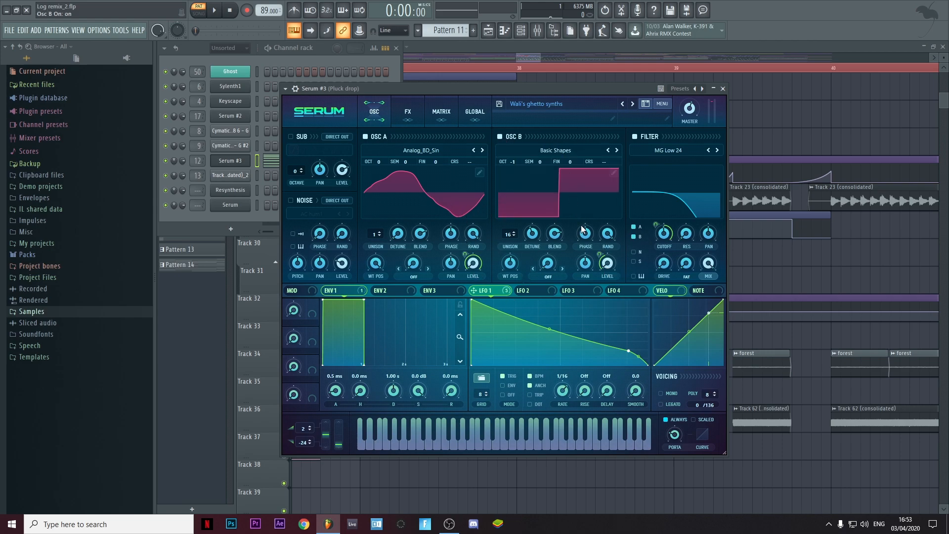
left_click(500, 137)
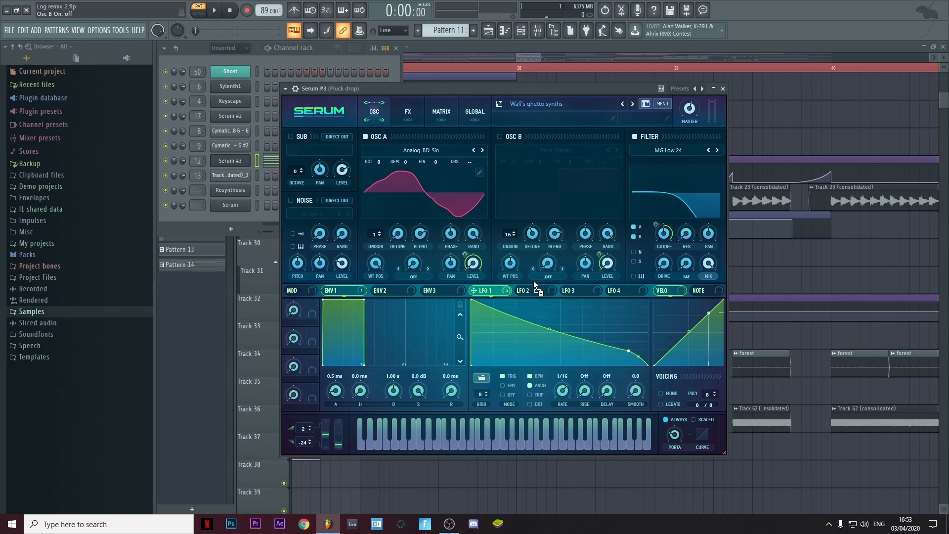
Step: Set Serum's filter type to MG Low 6
left_click(707, 150)
left_click(707, 151)
left_click(707, 150)
left_click_drag(625, 86, 621, 80)
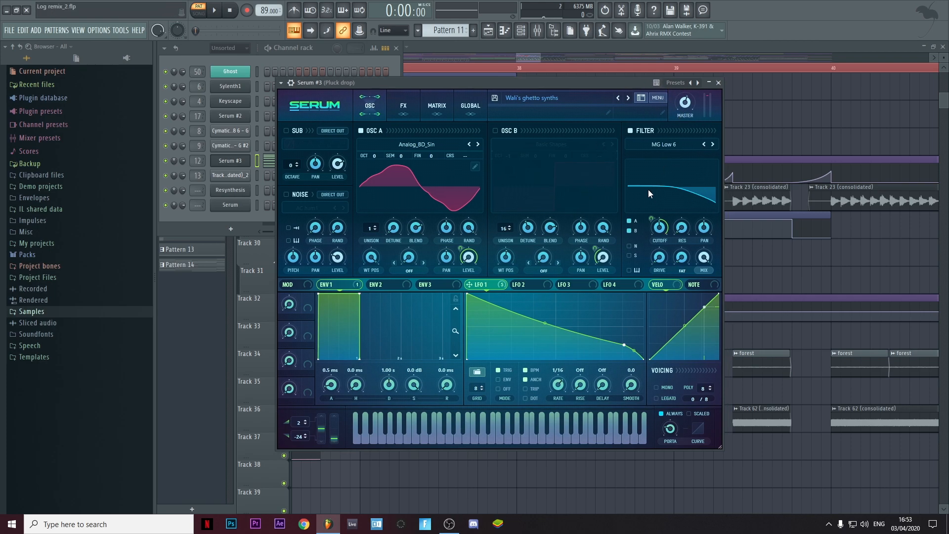
left_click_drag(523, 82, 527, 85)
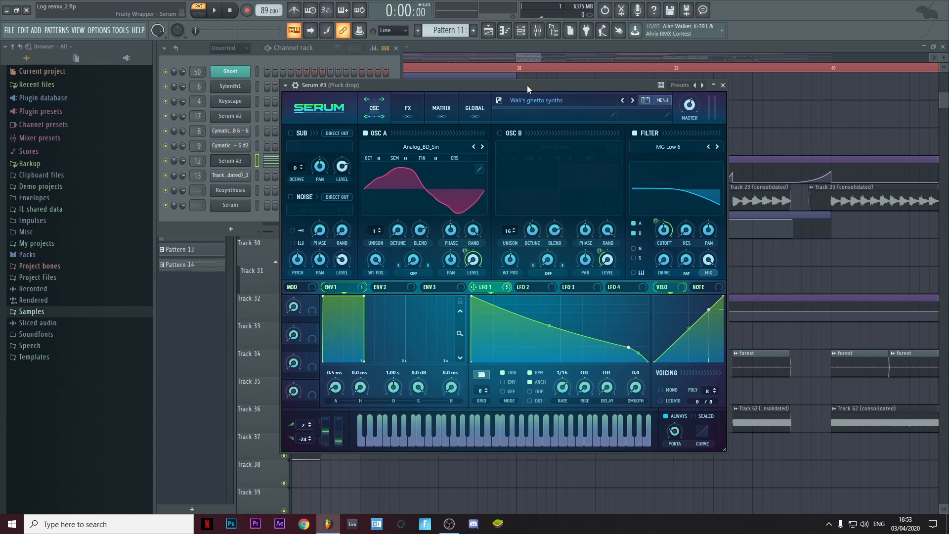
left_click_drag(526, 85, 531, 84)
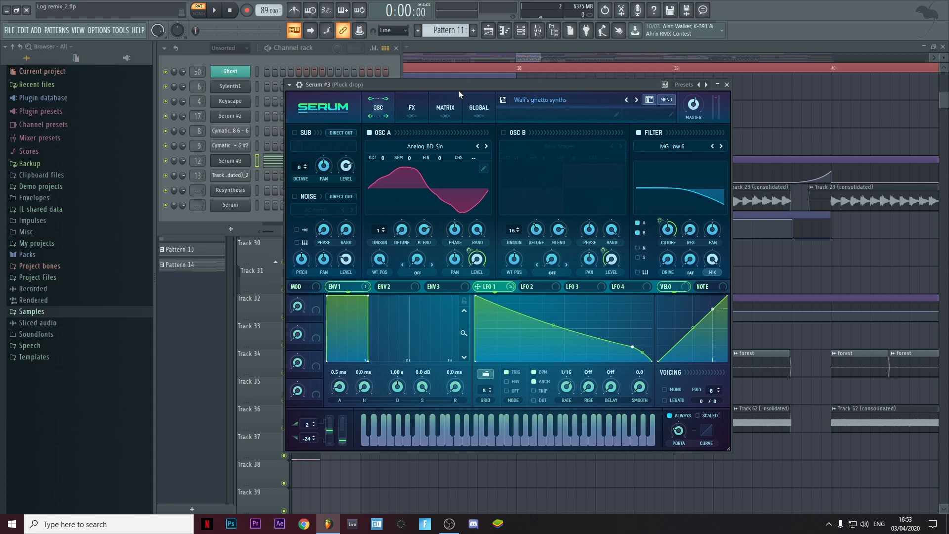
Step: Play the pattern to audition the pluck with the MG Low 6 filter
left_click(267, 49)
key("space")
key("space")
Step: Set the filter type to MG Low 24 and play the pattern while checking LFO 1's modulation amount on the cutoff
left_click(725, 145)
left_click(725, 146)
left_click(725, 145)
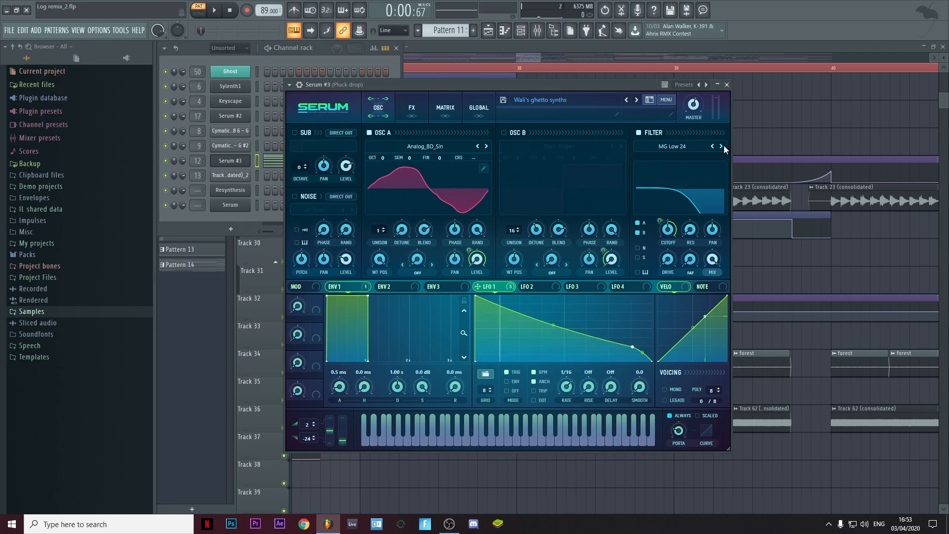
key("space")
left_click(267, 48)
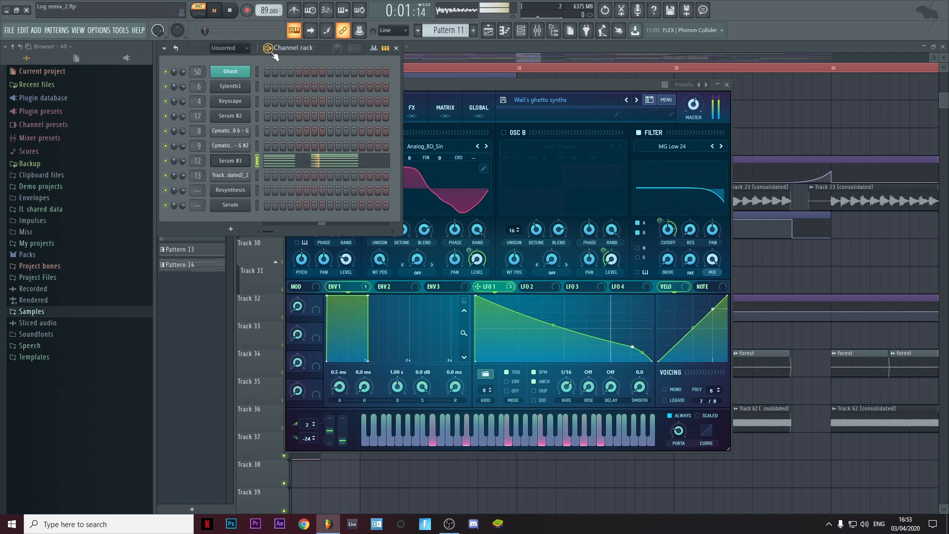
left_click(657, 262)
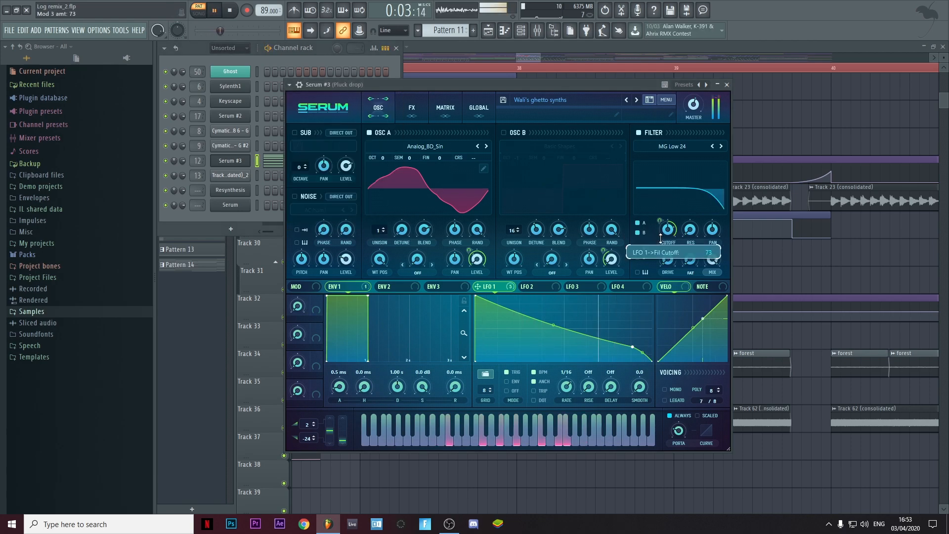
left_click_drag(657, 262, 657, 261)
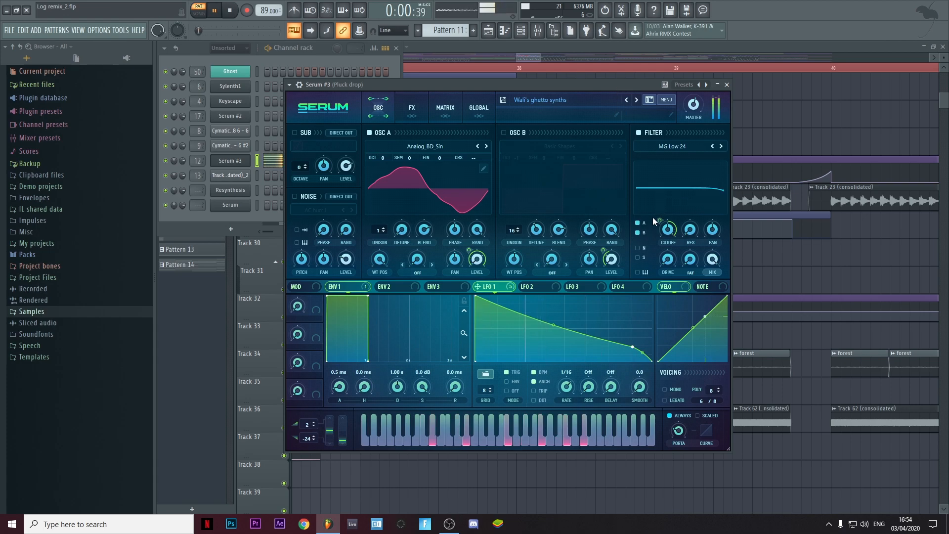
Step: Return the filter type to MG Low 6 and stop playback
left_click(714, 148)
left_click(714, 148)
left_click(714, 147)
key("space")
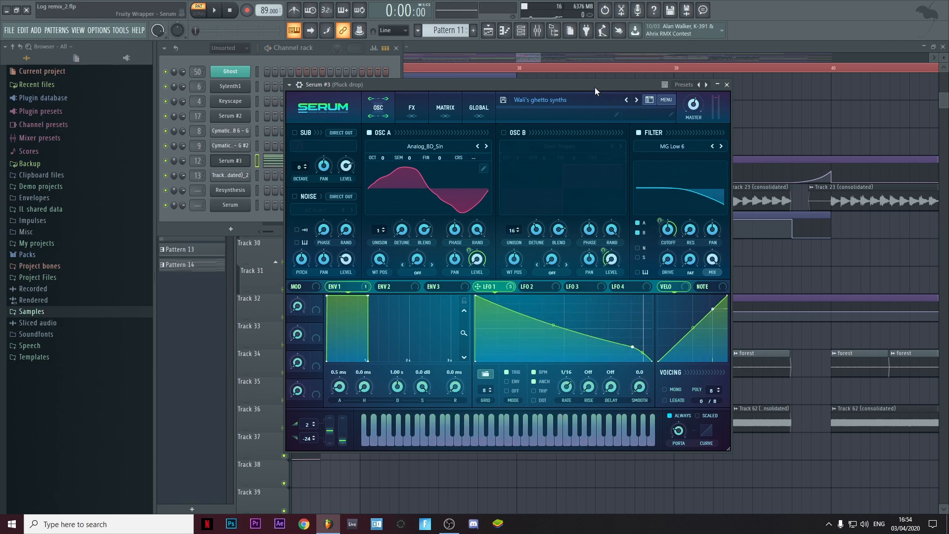
Step: Enable oscillator B with its Basic Shapes wavetable and disable oscillator A to isolate it
left_click_drag(538, 86, 564, 99)
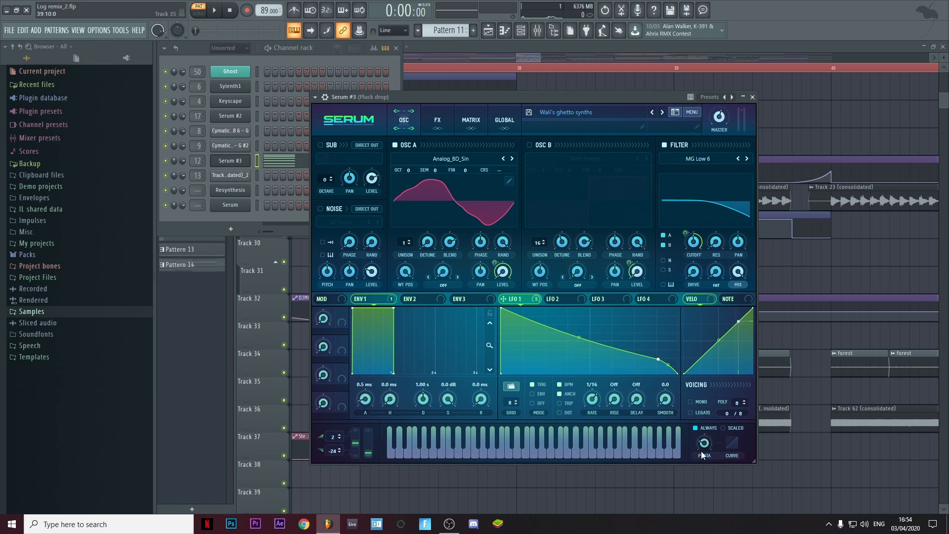
mouse_move(704, 446)
left_click(530, 145)
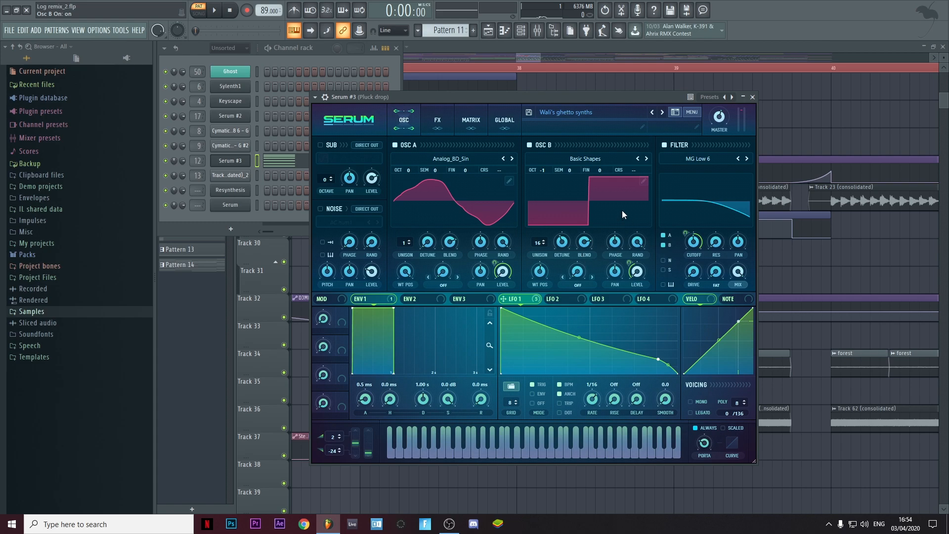
left_click(395, 145)
left_click_drag(535, 96, 528, 96)
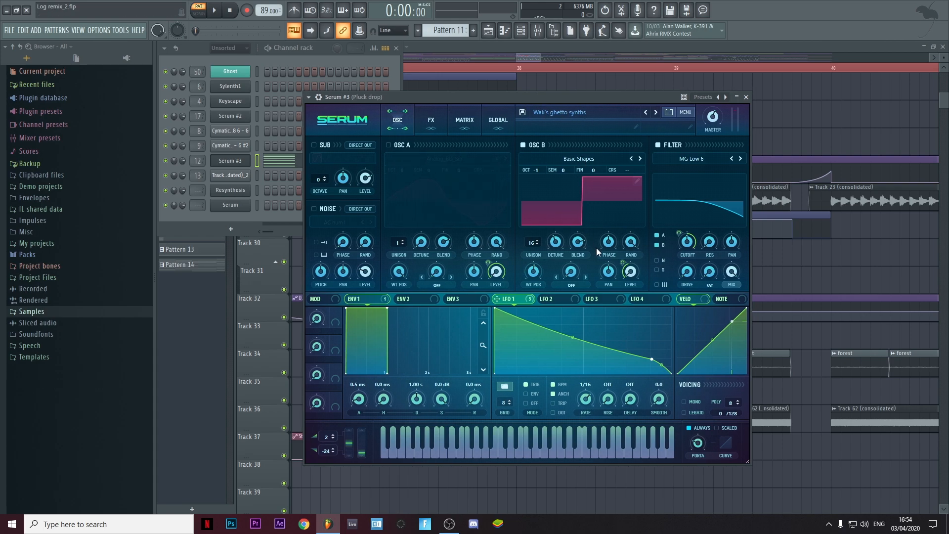
Step: Check oscillator B's wavetable position and play the pattern to audition that oscillator alone
mouse_move(538, 279)
left_mouse_down()
mouse_move(524, 283)
mouse_move(526, 272)
left_mouse_up()
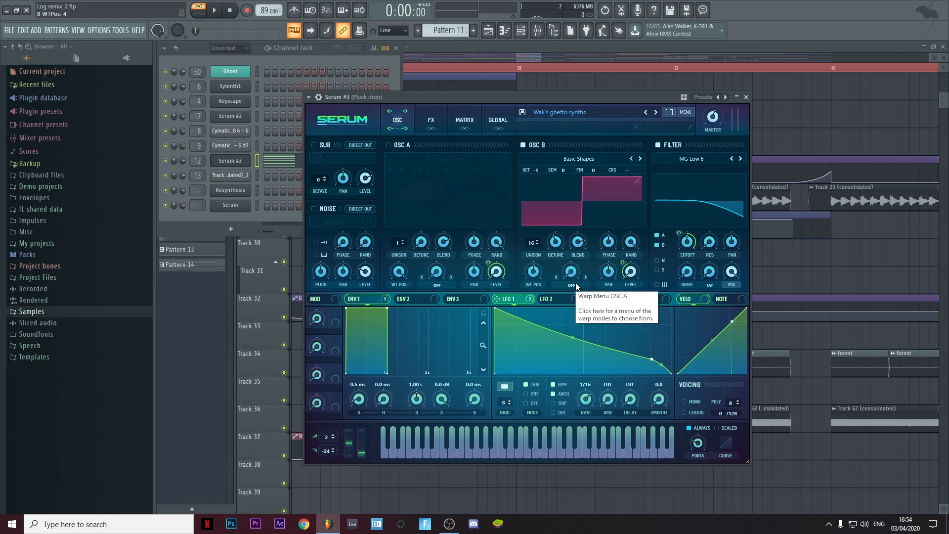
key("space")
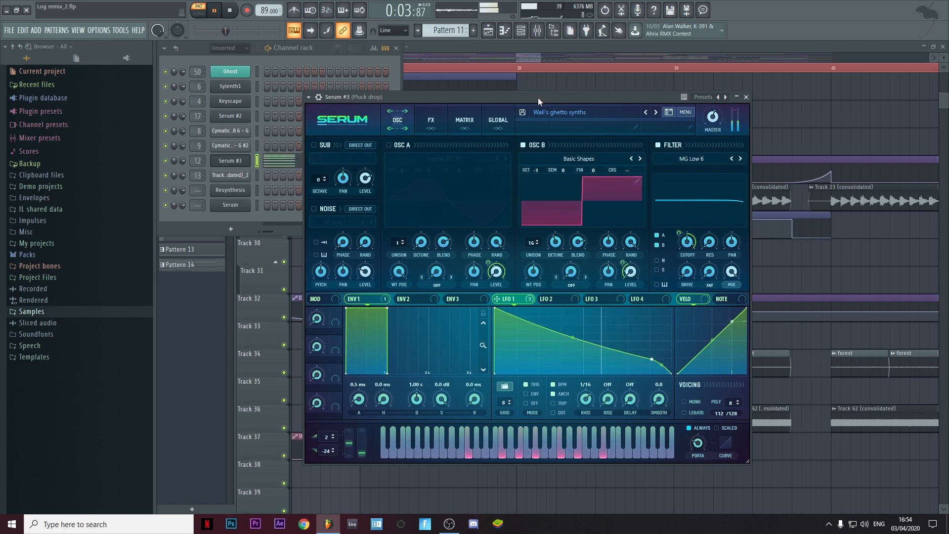
key("space")
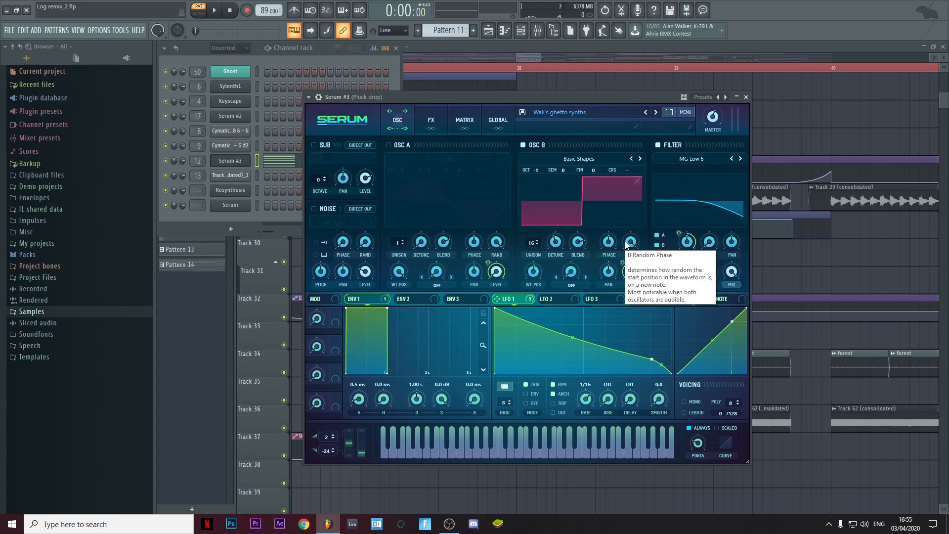
Step: Re-enable oscillator A and play the pattern to hear both oscillators together
left_click(388, 145)
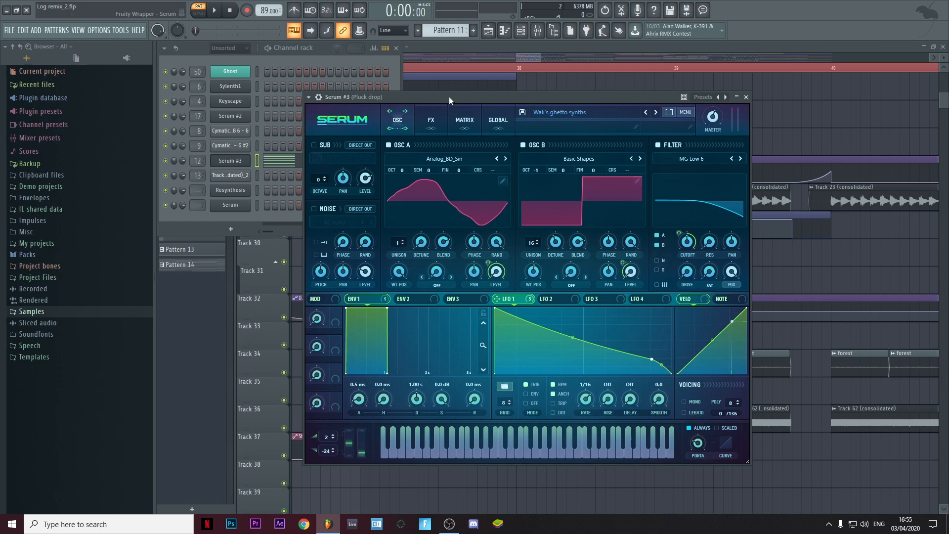
key("space")
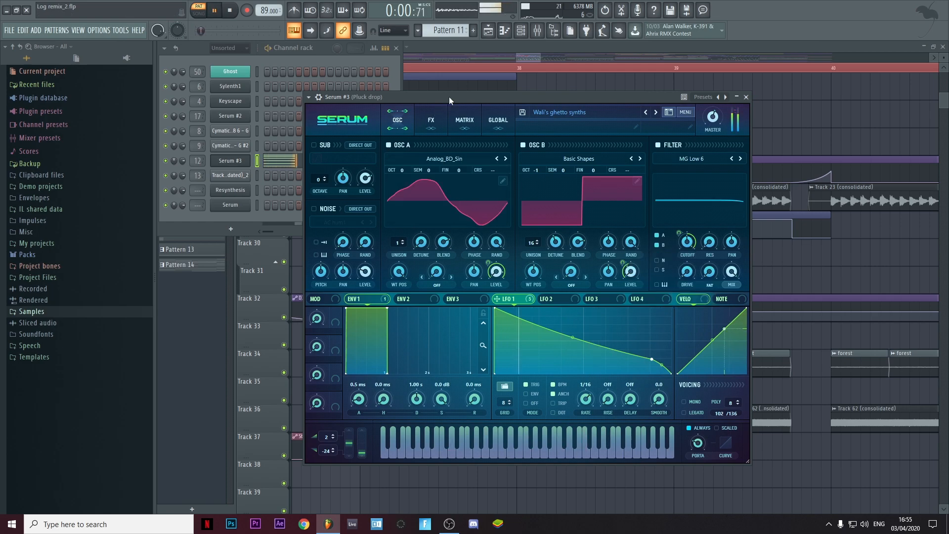
key("space")
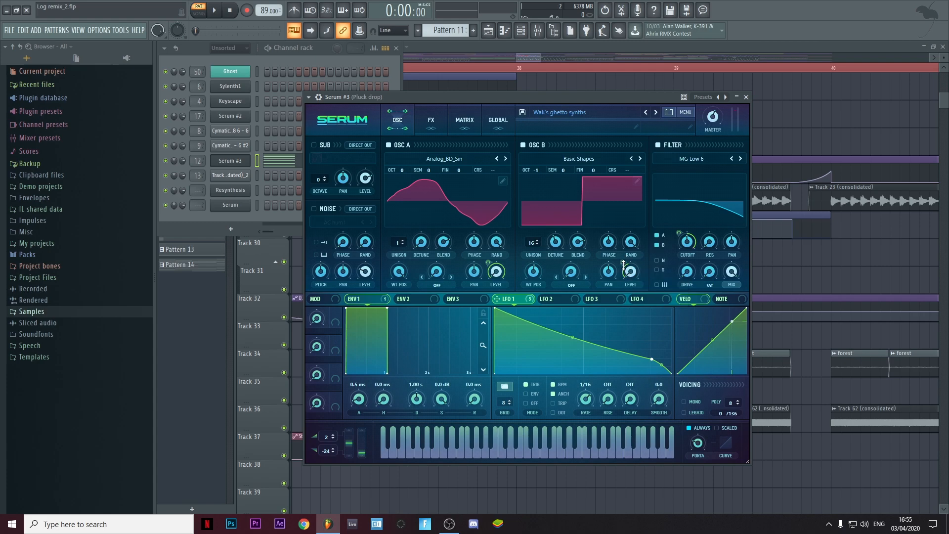
mouse_move(571, 97)
left_mouse_down()
mouse_move(555, 94)
mouse_move(567, 94)
left_mouse_up()
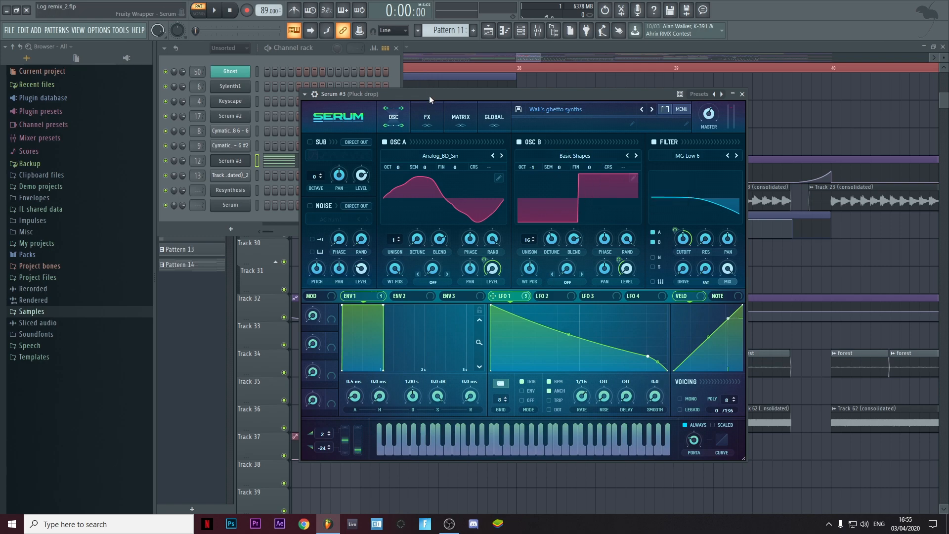
Step: Enable the Hyper/Dimension effect and set the Dimension mix to 52% while playing the pattern
left_click_drag(429, 97, 422, 97)
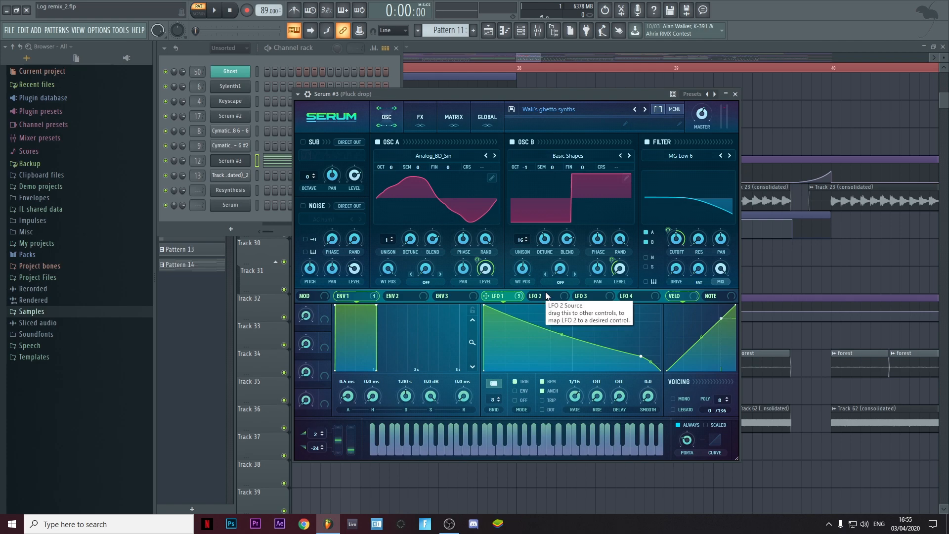
left_click(421, 118)
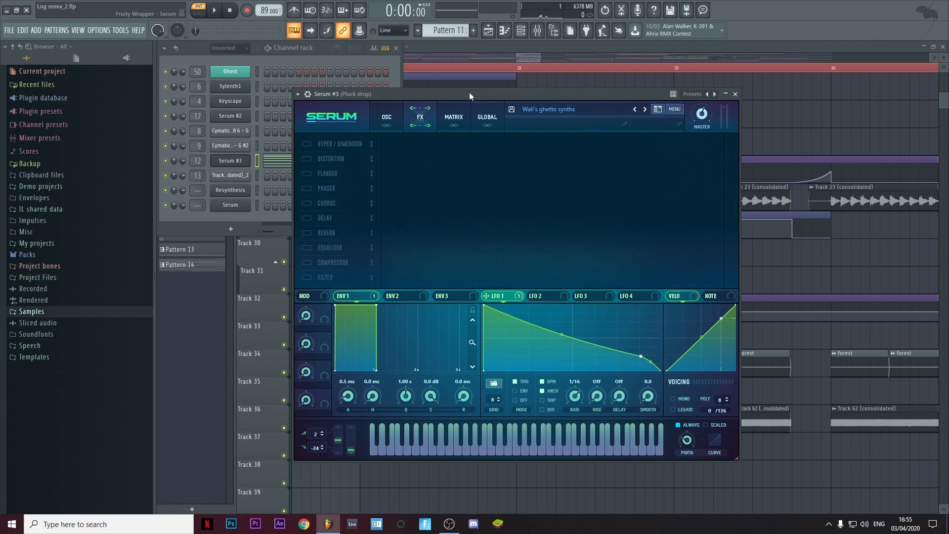
left_click(308, 144)
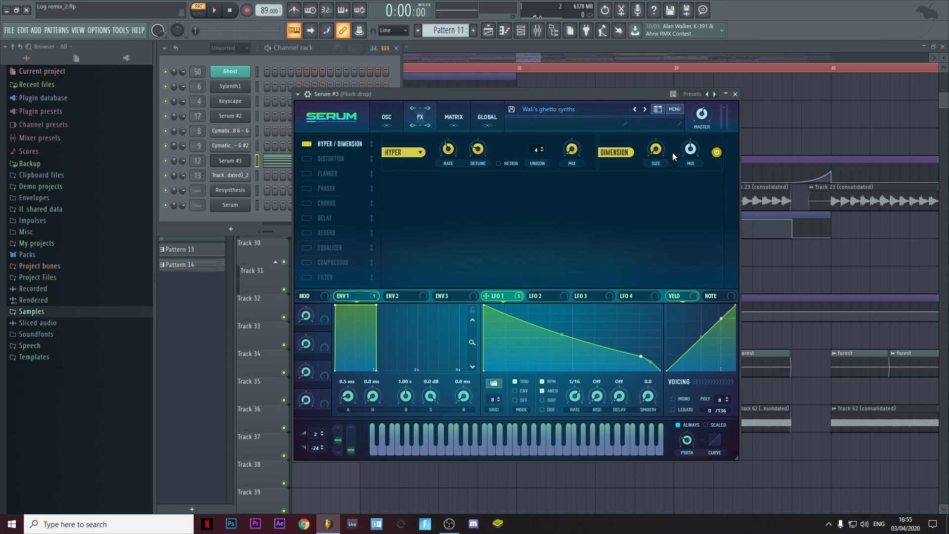
key("space")
left_click_drag(691, 141, 693, 94)
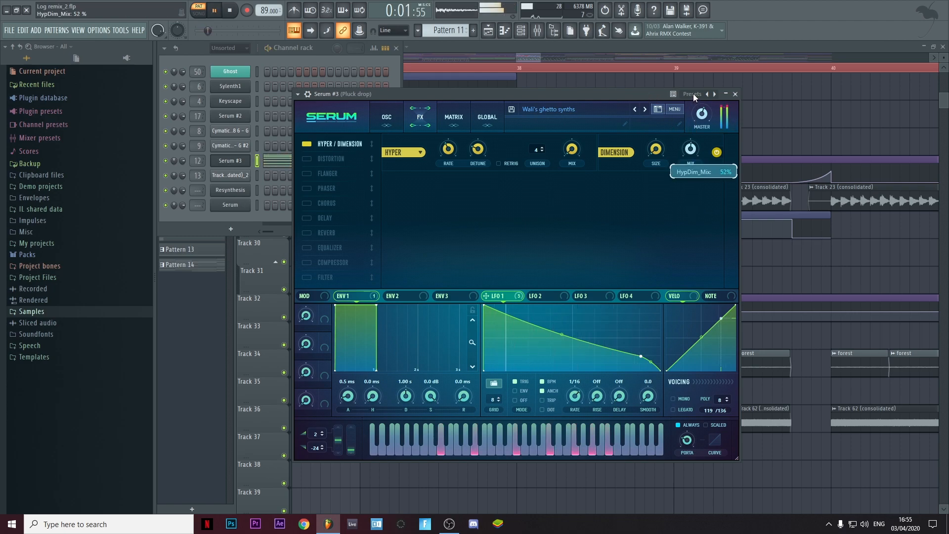
key("space")
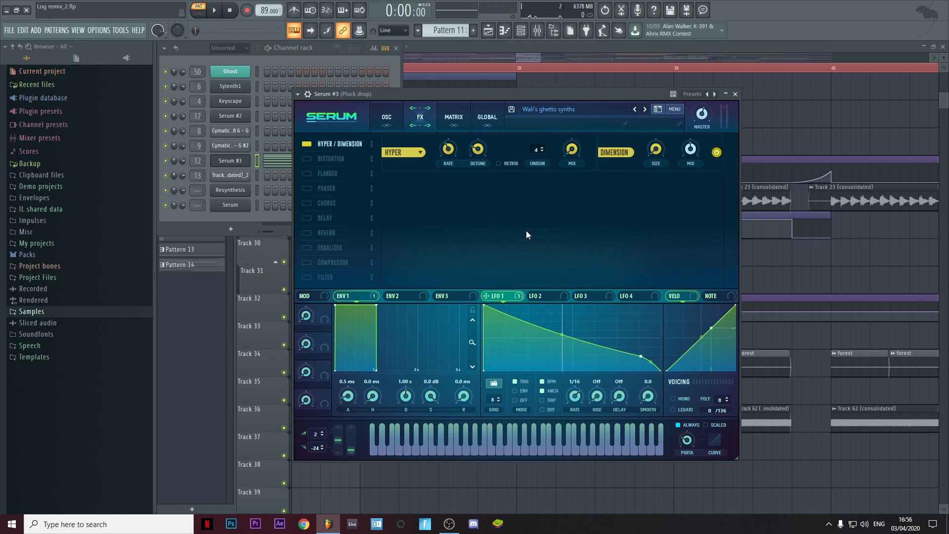
Step: Enable the Distortion effect in Downsample mode and play the pattern to audition it
left_click(306, 159)
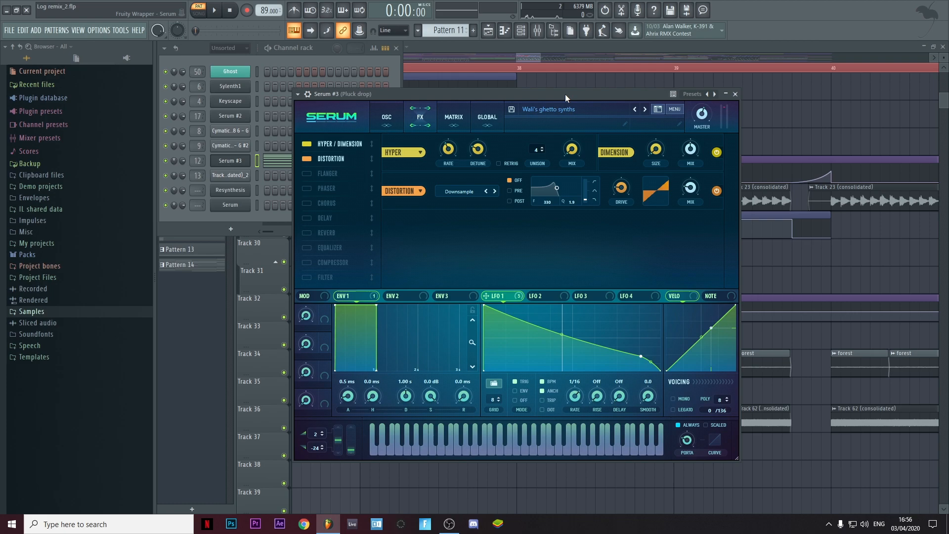
key("space")
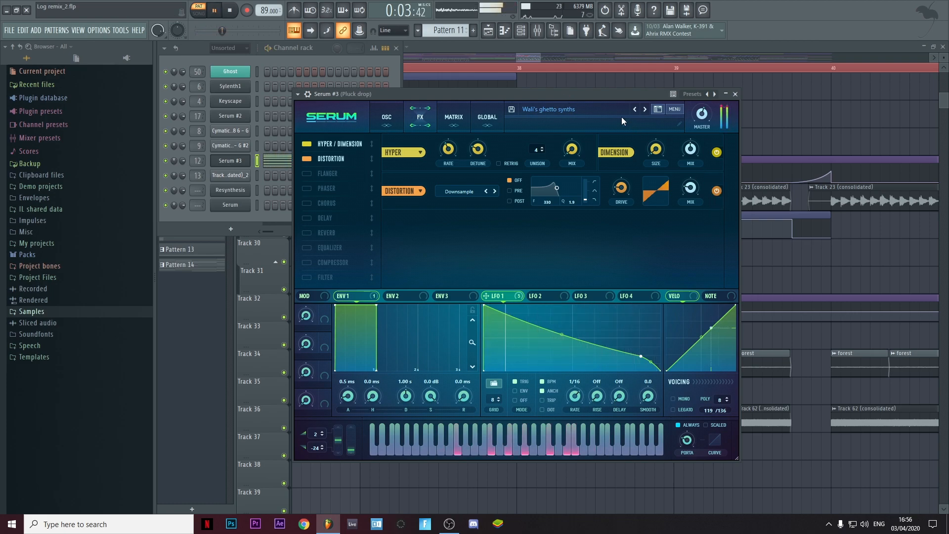
key("space")
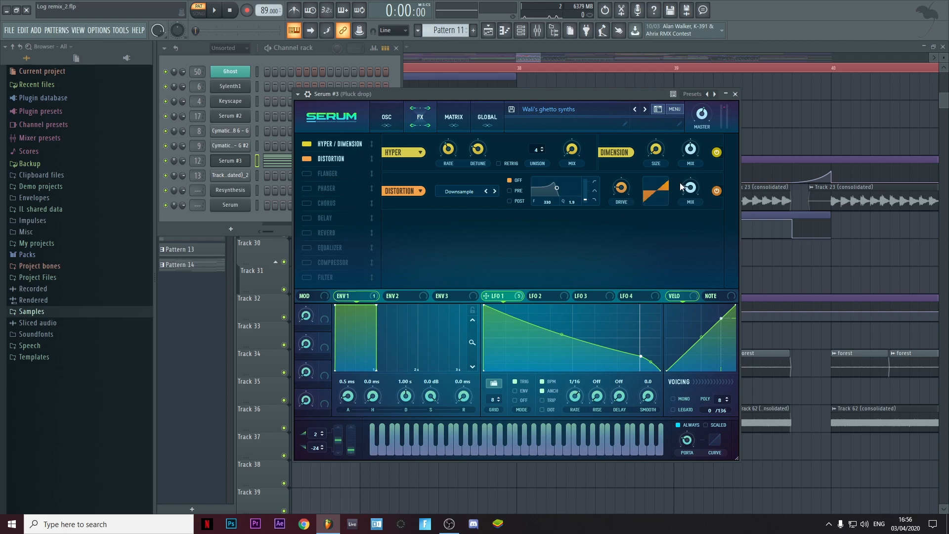
Step: Enable the Phaser, Chorus, Reverb and Equalizer effects, keeping the Compressor off
left_click(310, 187)
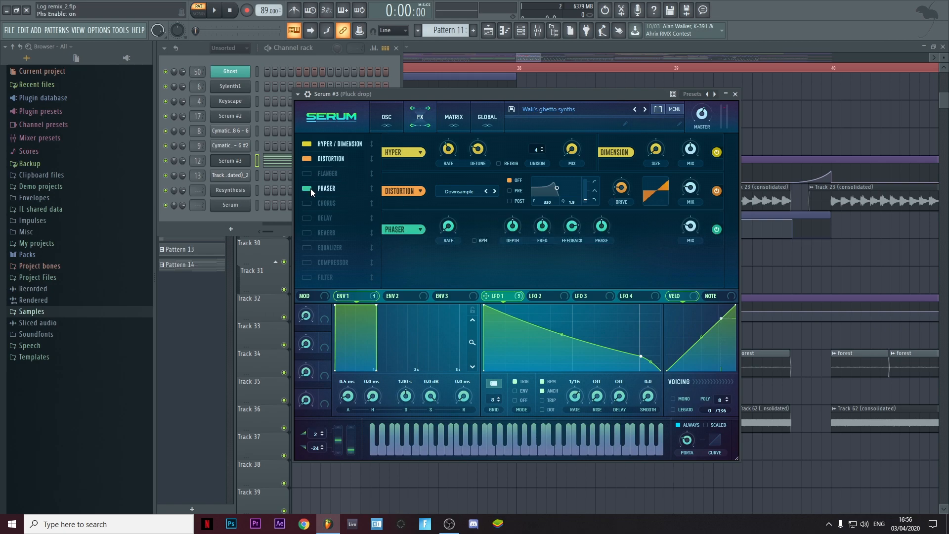
left_click(310, 203)
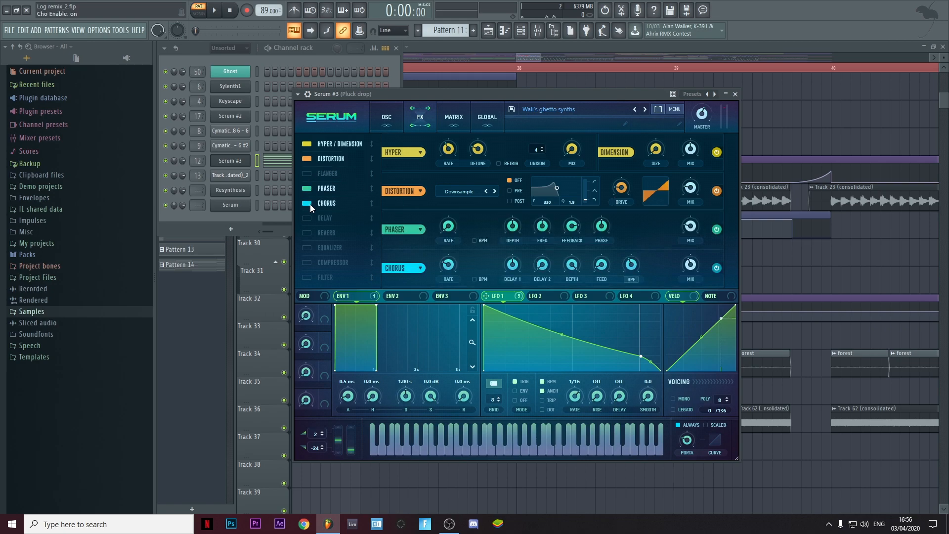
left_click(307, 232)
left_click_drag(733, 219, 737, 250)
left_click(307, 248)
left_click(307, 265)
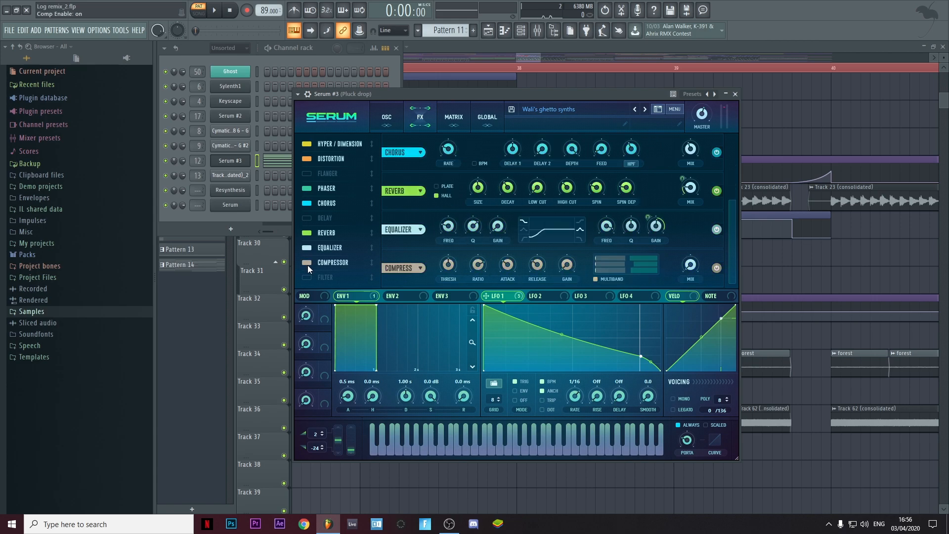
left_click(307, 265)
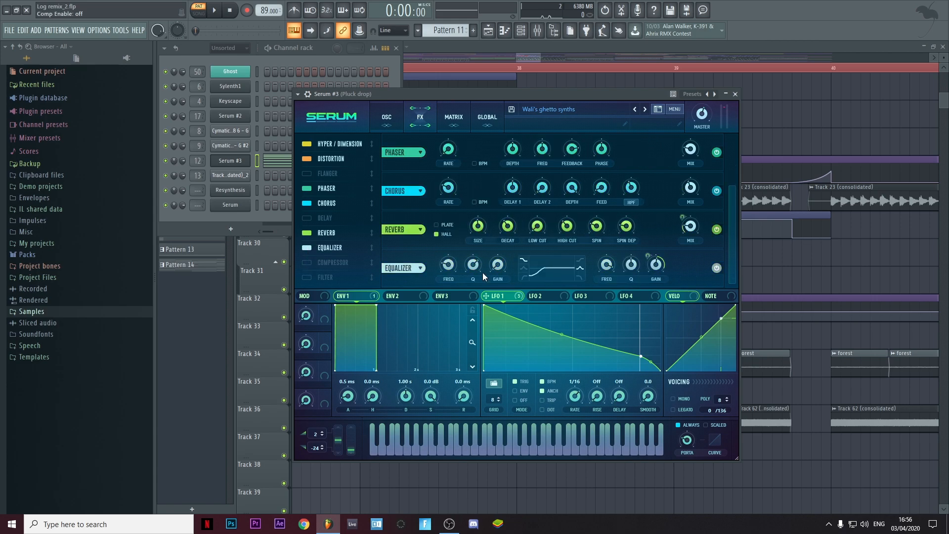
Step: Check the phaser's mix setting and play the pattern to audition the phaser
left_click_drag(738, 227, 737, 211)
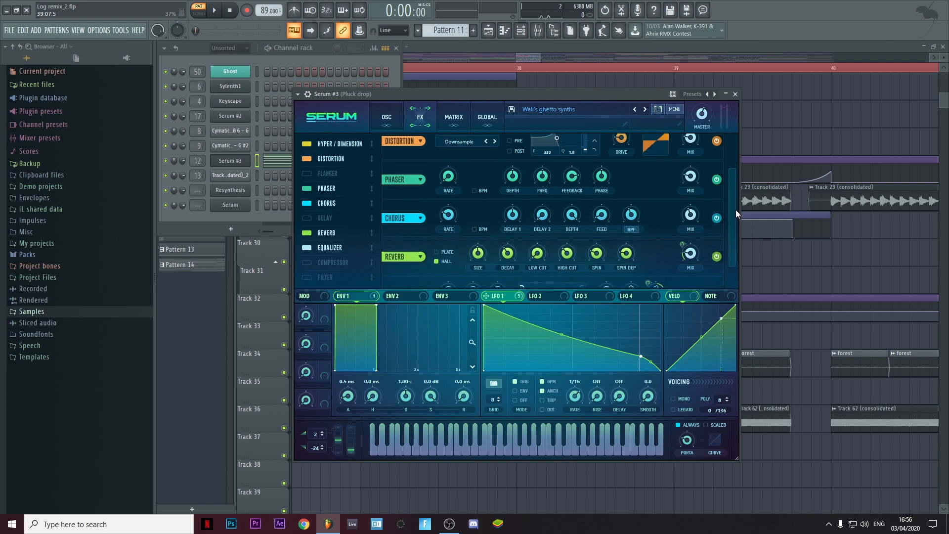
left_click(333, 189)
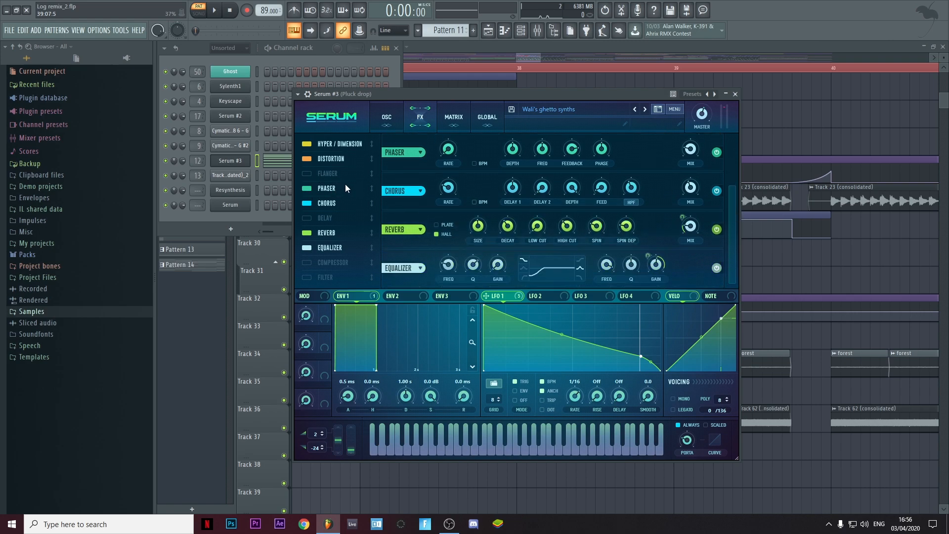
left_click_drag(737, 210, 736, 193)
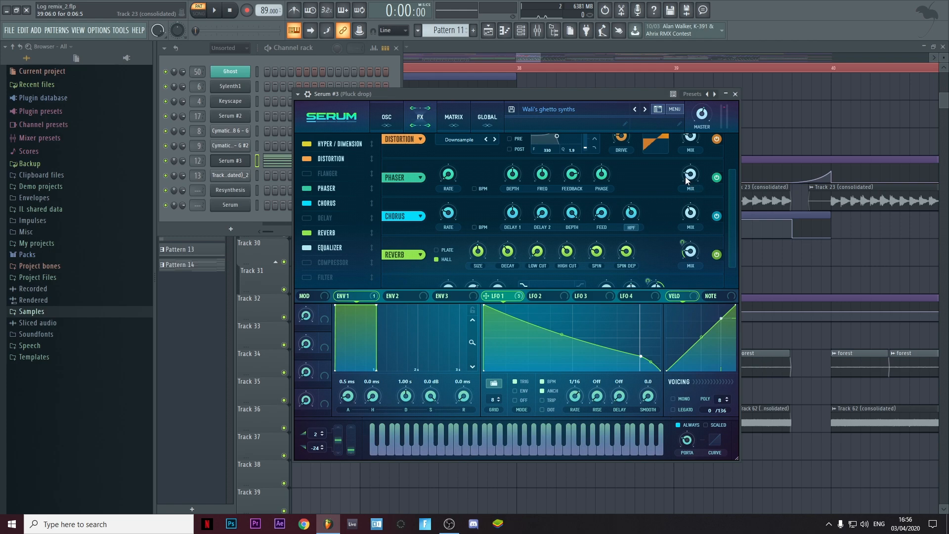
key("space")
mouse_move(690, 176)
left_mouse_down()
mouse_move(703, 86)
mouse_move(706, 227)
mouse_move(716, 57)
mouse_move(692, 206)
mouse_move(691, 174)
left_mouse_up()
key("space")
Step: Play the pattern with the chorus mix at 100%, and set the mix to 42%
key("space")
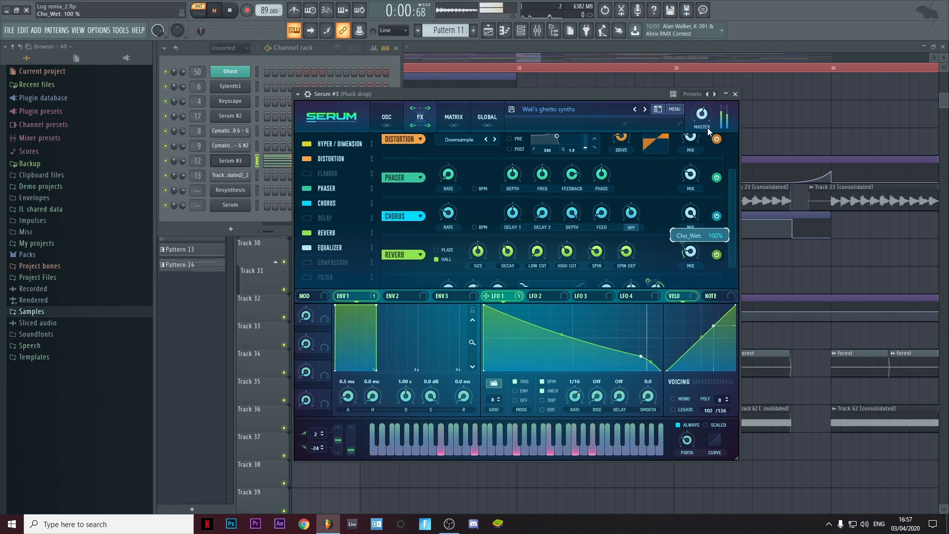
mouse_move(691, 213)
left_mouse_down()
mouse_move(690, 280)
mouse_move(691, 216)
left_mouse_up()
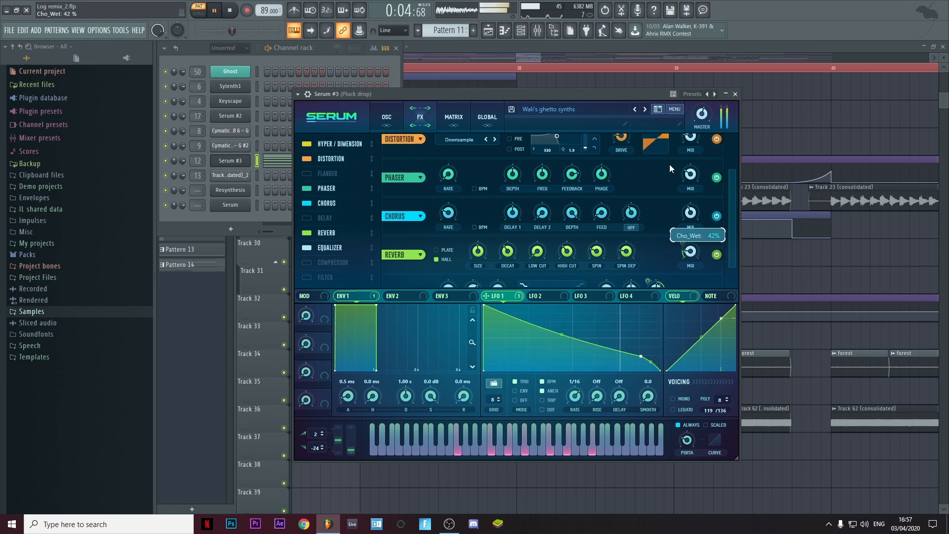
key("space")
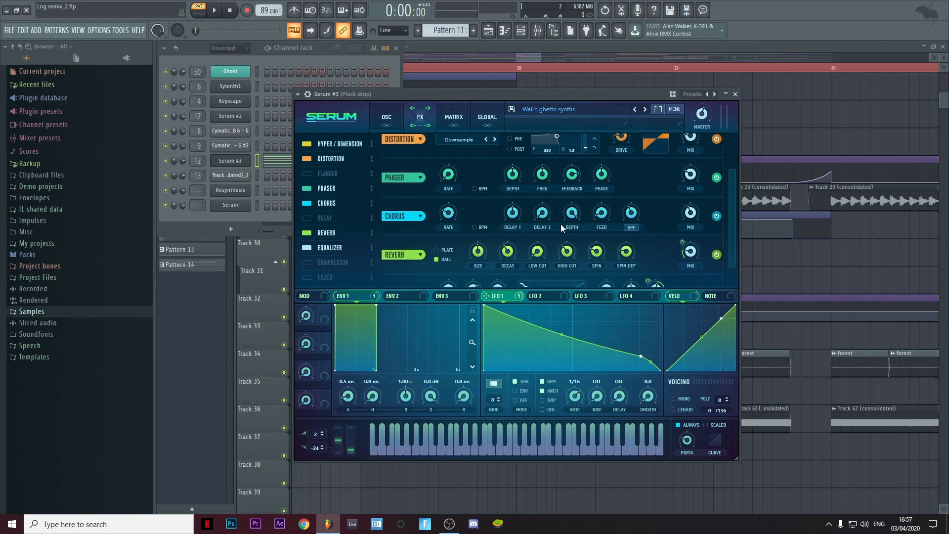
Step: Bypass the reverb, play the pattern to hear the pluck without it, and re-enable the reverb
left_click_drag(735, 204, 737, 237)
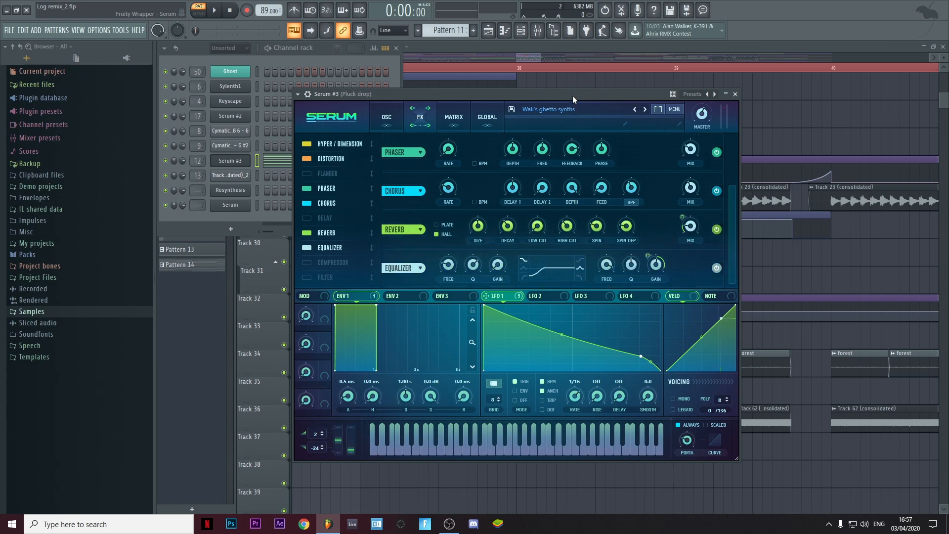
left_click(716, 229)
key("space")
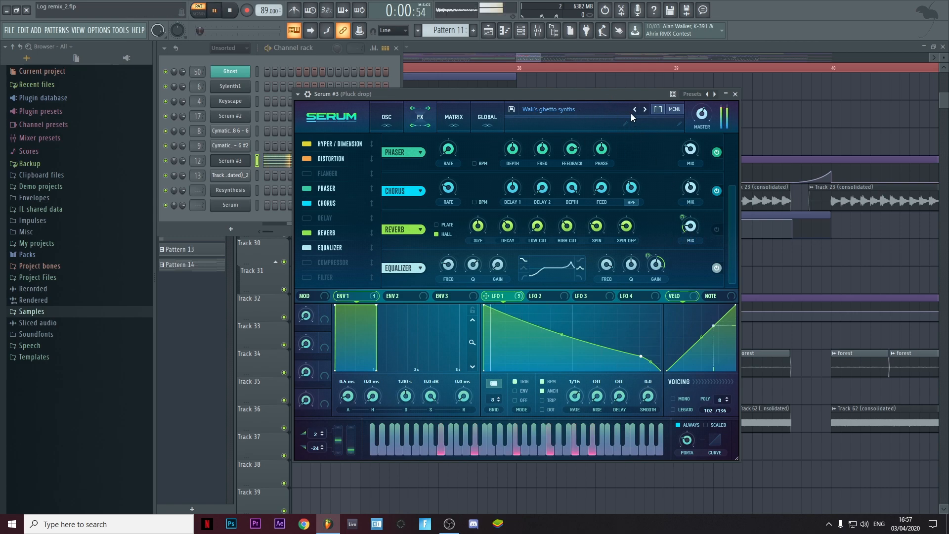
left_click(716, 229)
key("space")
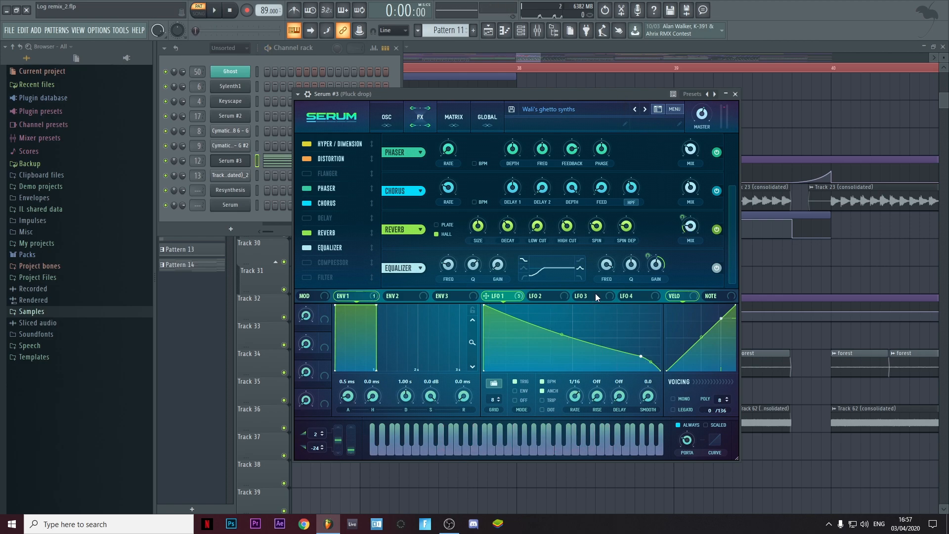
Step: Select envelope 1 to check its modulation of the reverb mix, and play the pattern
mouse_move(371, 298)
mouse_move(373, 300)
left_mouse_down()
mouse_move(629, 228)
mouse_move(690, 232)
mouse_move(536, 277)
mouse_move(370, 292)
left_mouse_up()
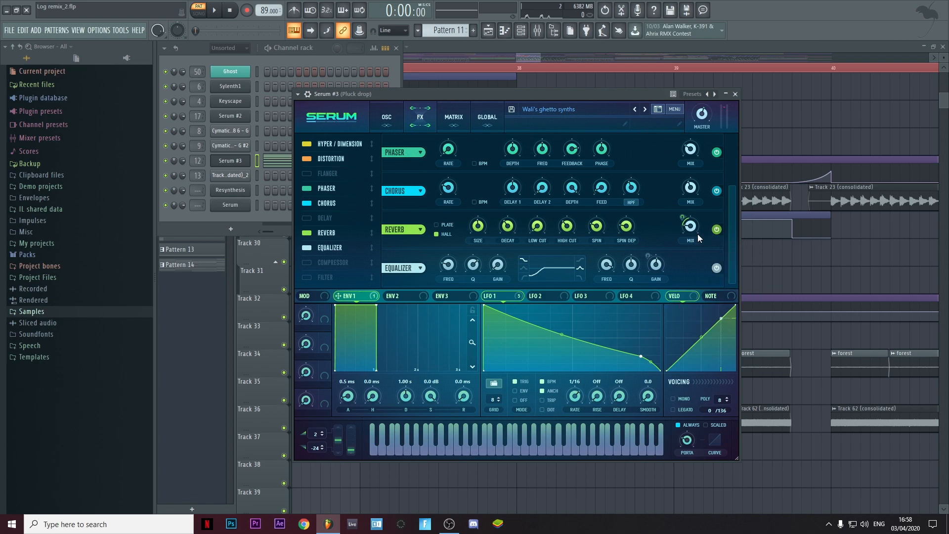
key("space")
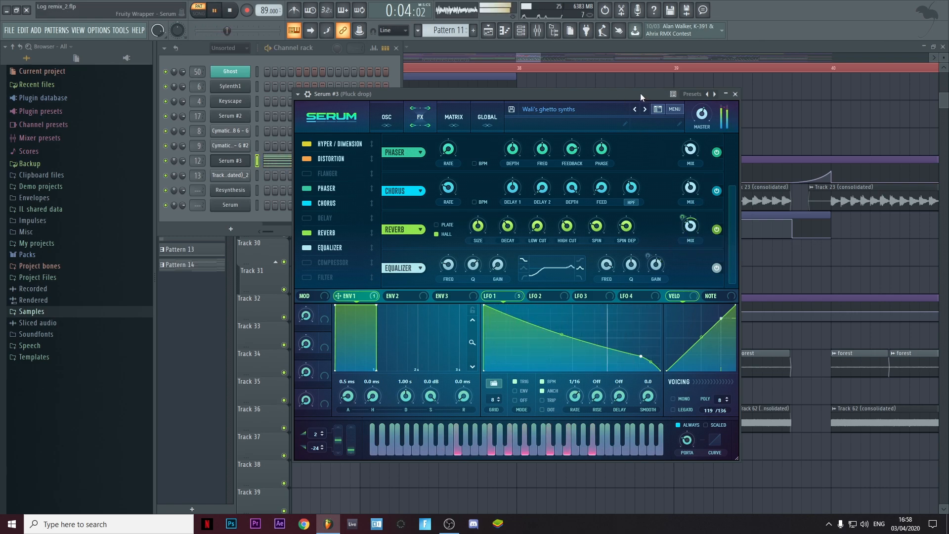
key("space")
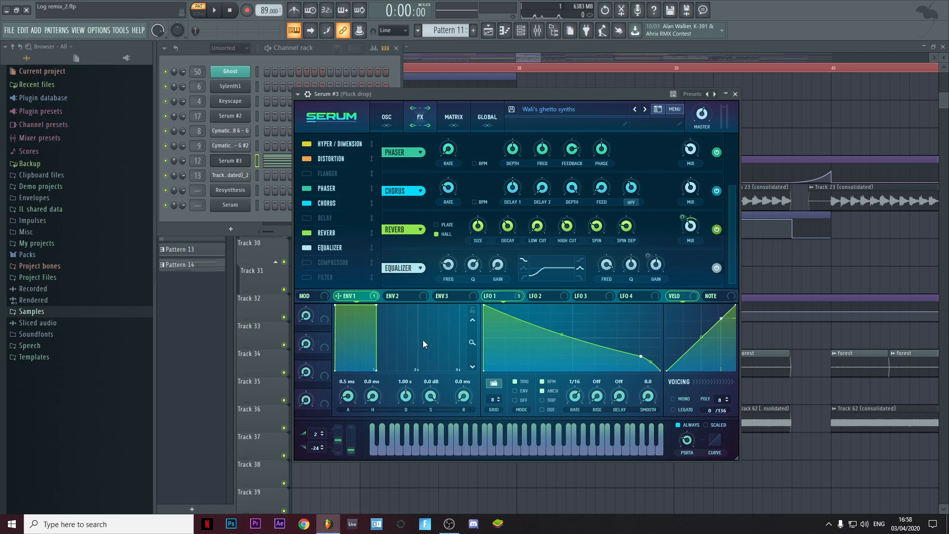
Step: Adjust the reverb mix to 13% while playing the pattern
left_click_drag(691, 232, 687, 258)
left_click(636, 96)
key("space")
left_click_drag(687, 220, 693, 236)
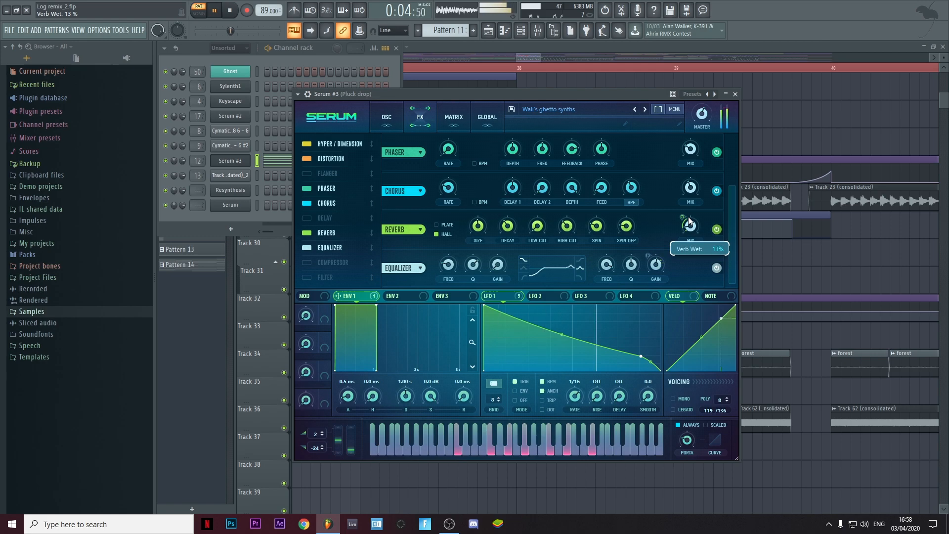
key("space")
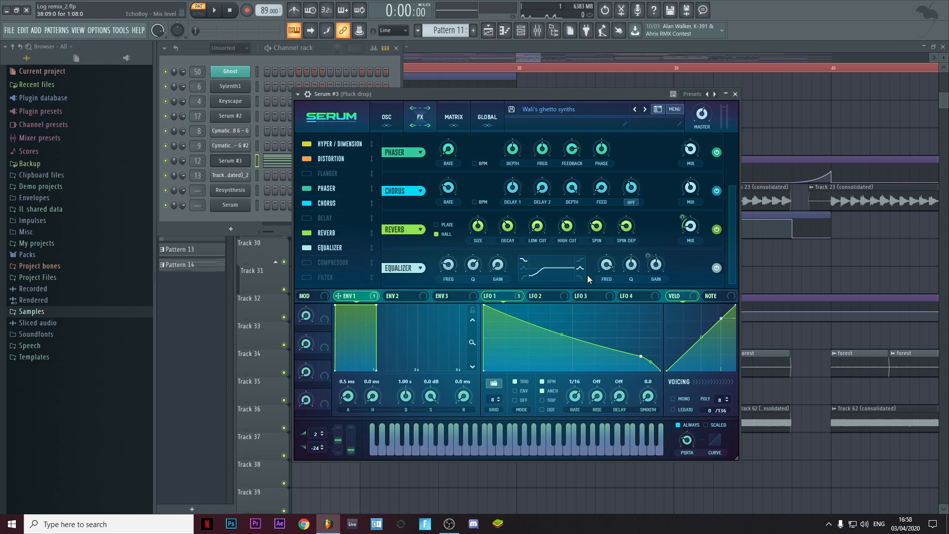
Step: Play the pattern to audition the equalizer, and map LFO 1 to the gain of its high peak band
key("space")
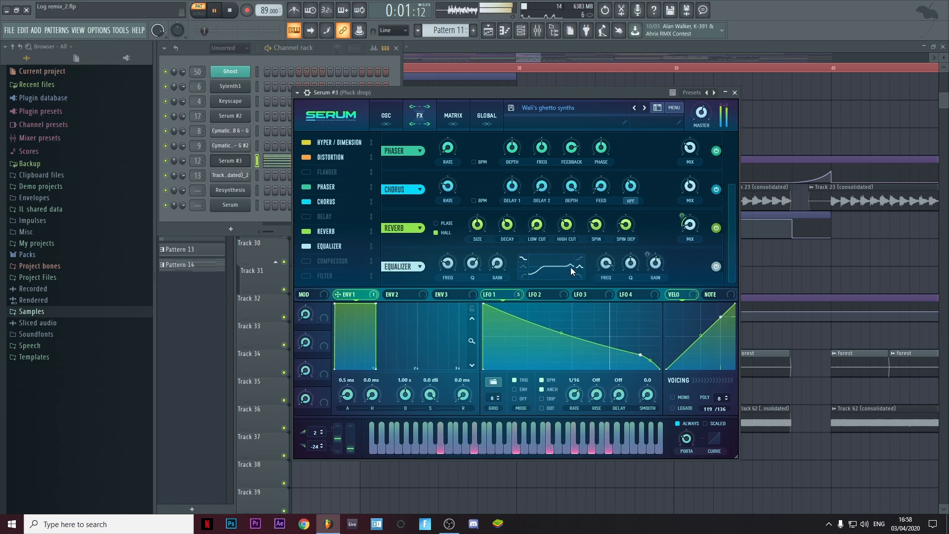
key("space")
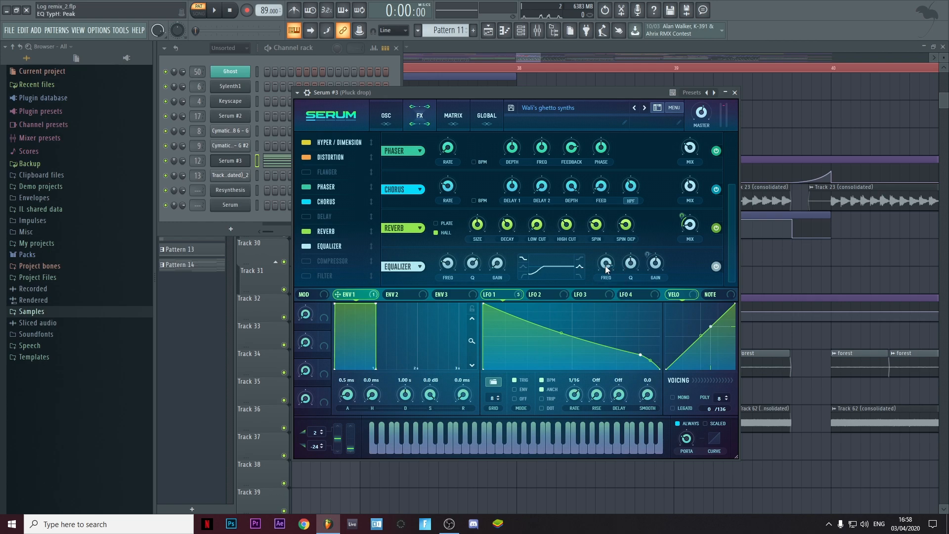
mouse_move(605, 270)
left_click_drag(522, 296, 655, 269)
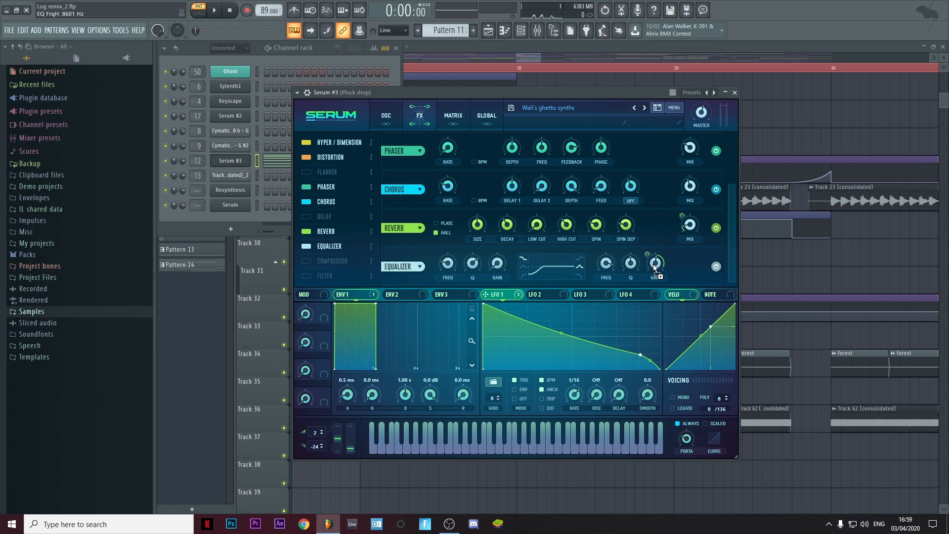
left_click_drag(655, 270, 655, 270)
Step: Adjust the equalizer high band's Q and set its frequency to 11961 Hz while playing the pattern
key("space")
mouse_move(634, 272)
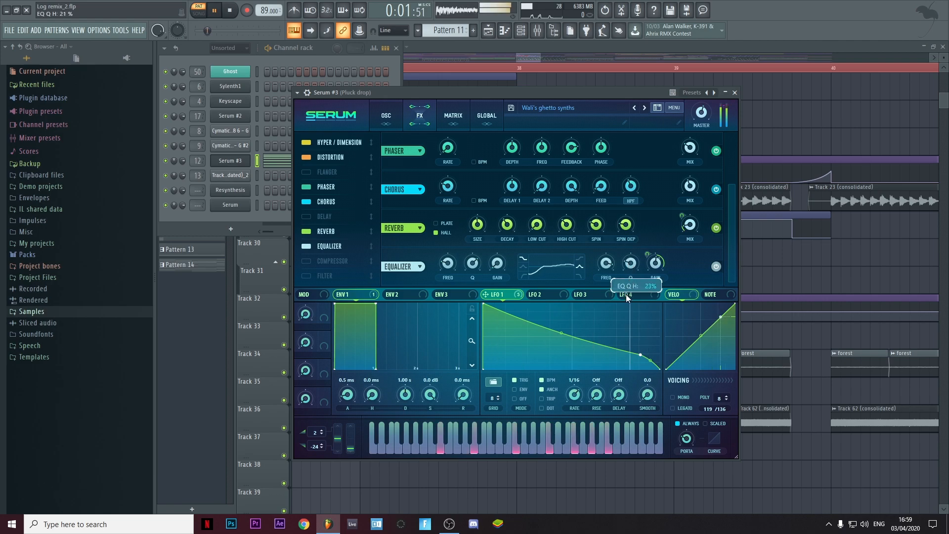
left_click_drag(634, 270, 608, 263)
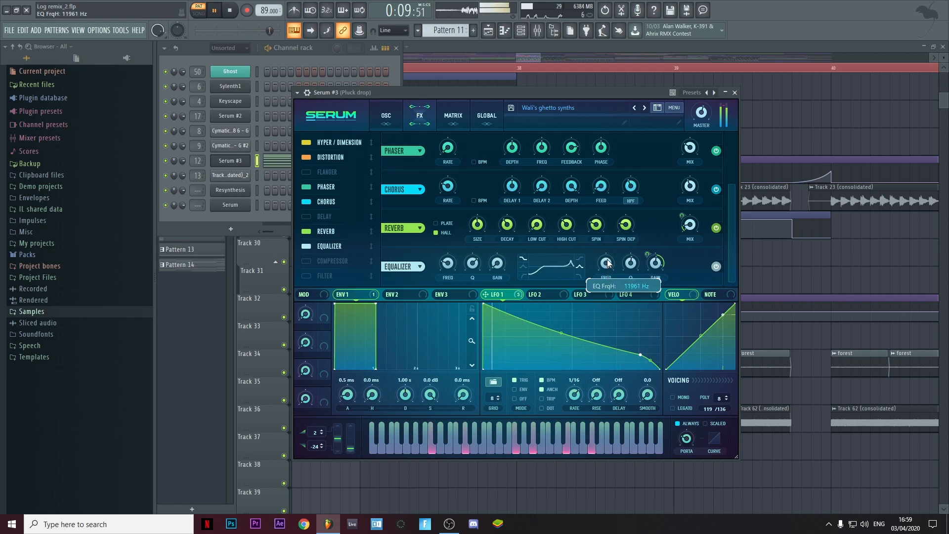
key("space")
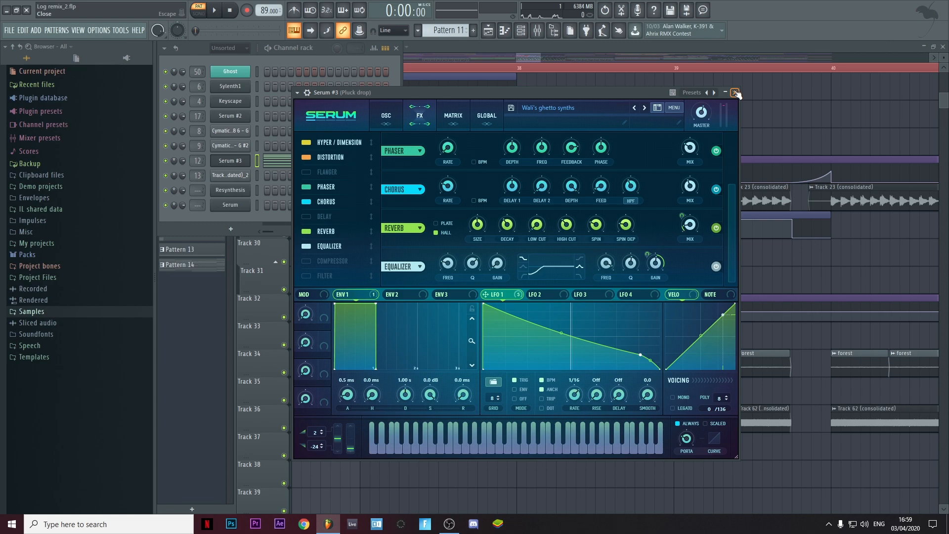
Step: Close Serum, open the first Fruity parametric EQ 2 on the Pluck drop mixer track, and play the pattern
left_click(736, 94)
left_click(538, 30)
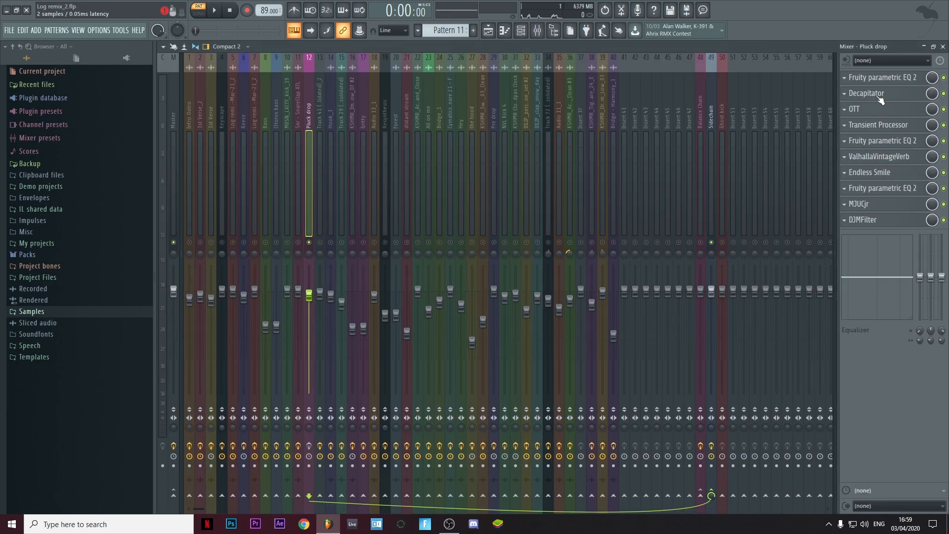
left_click(882, 77)
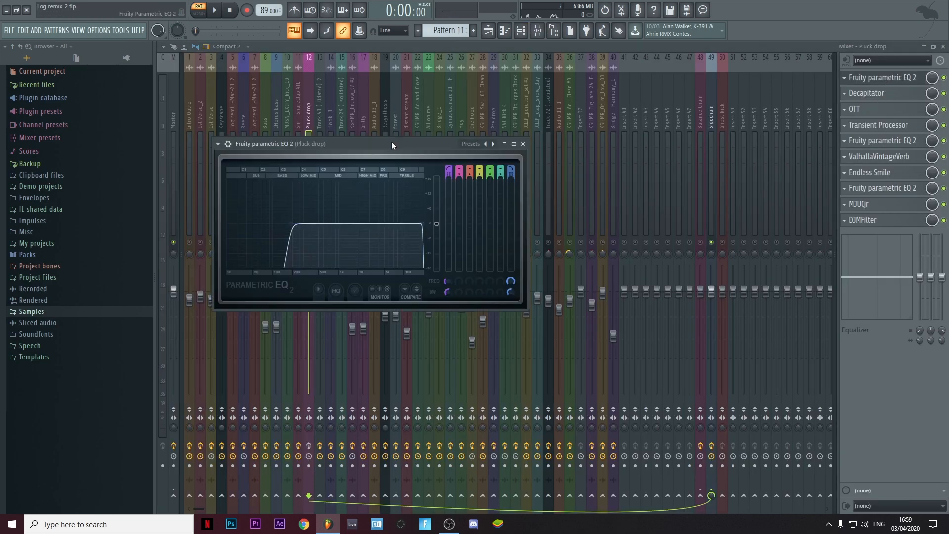
left_click_drag(405, 142, 600, 131)
key("space")
key("space")
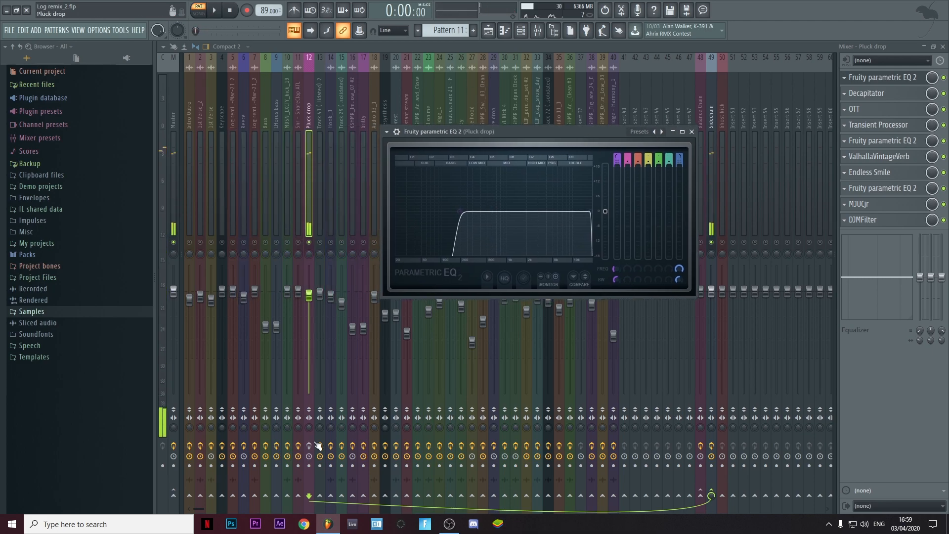
Step: Enable the first Fruity parametric EQ 2 on the Pluck drop track, play the pattern through it, and close its window
right_click(945, 77)
left_click(921, 86)
left_click(878, 77)
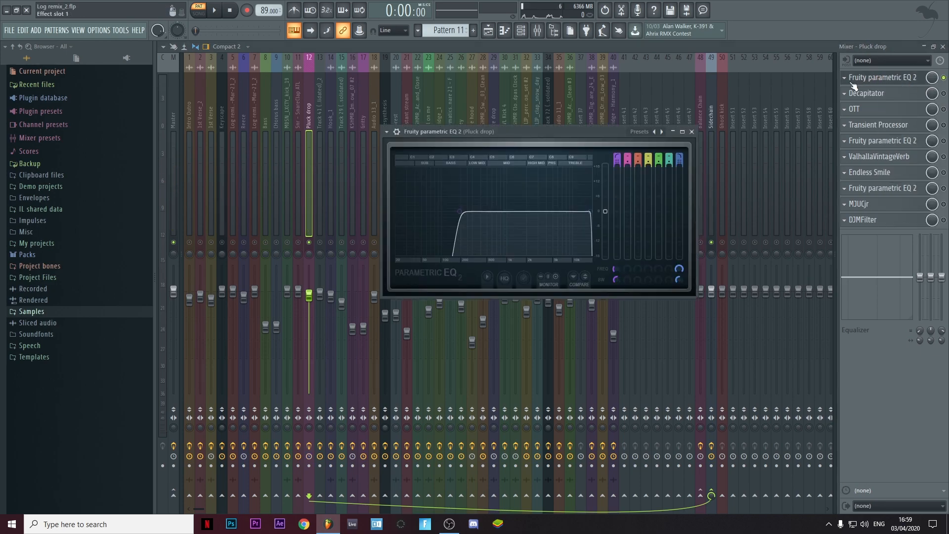
key("space")
key("space")
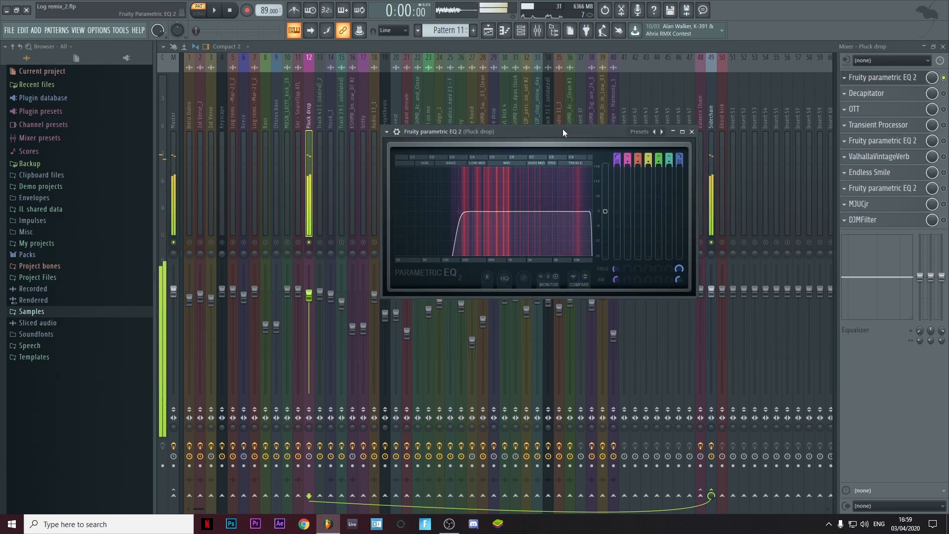
left_click(691, 131)
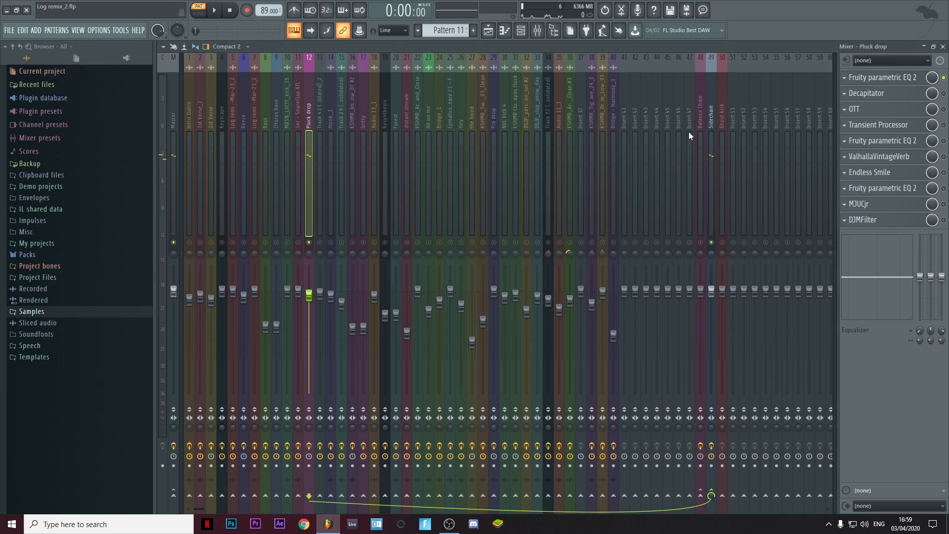
Step: Enable and open Decapitator on the Pluck drop track, play the pattern through it, and close its window
left_click(944, 94)
left_click(893, 106)
left_click(892, 111)
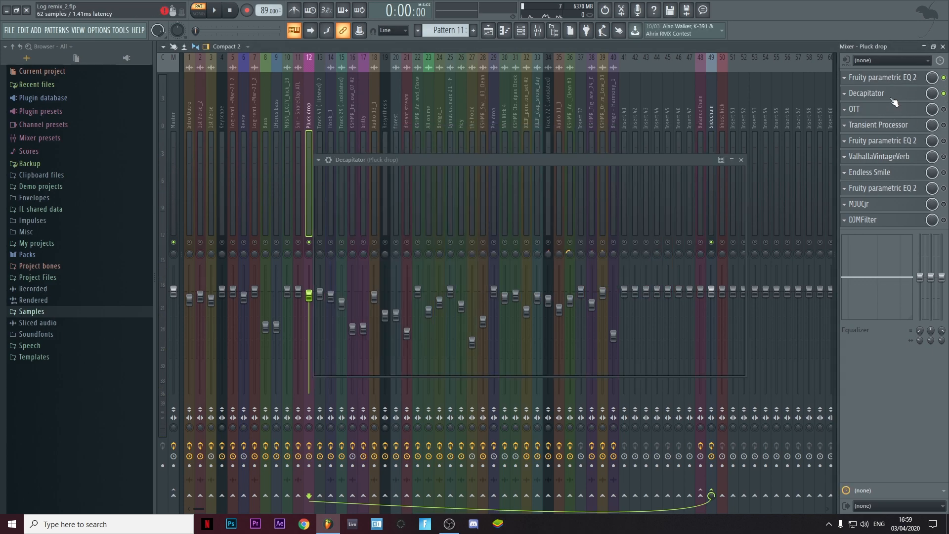
left_click(892, 96)
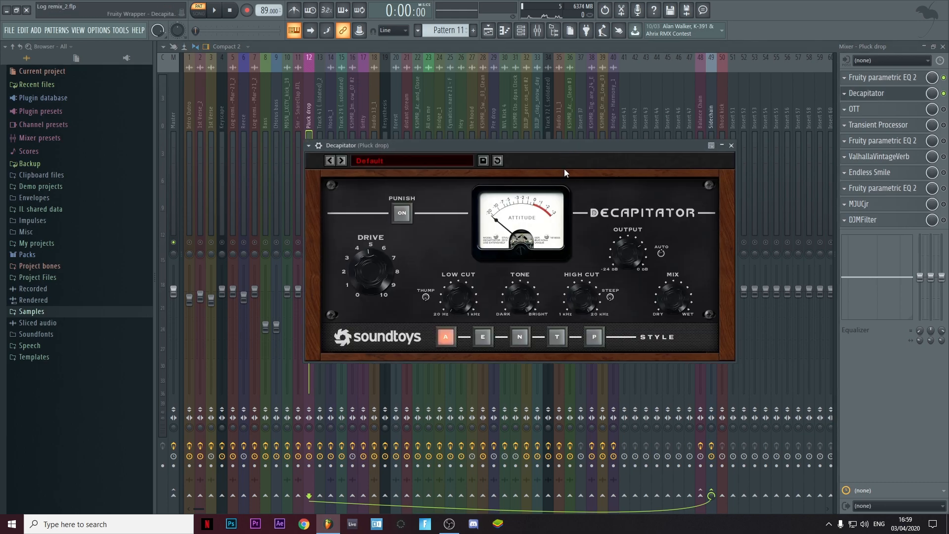
left_click_drag(575, 159, 641, 144)
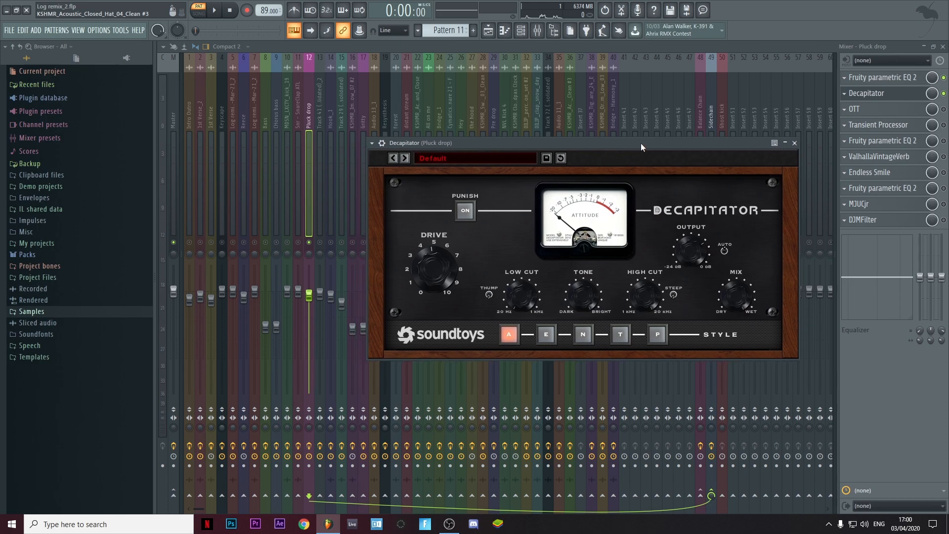
key("space")
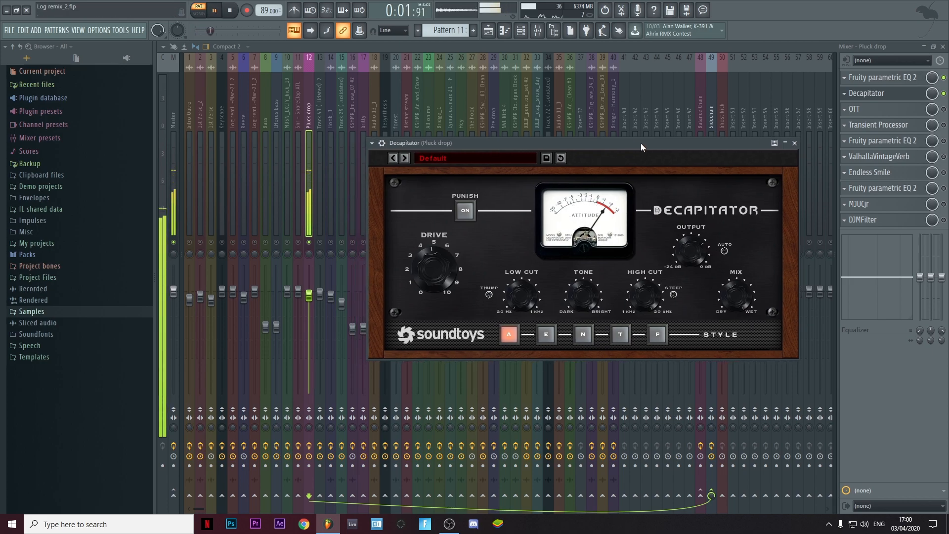
key("space")
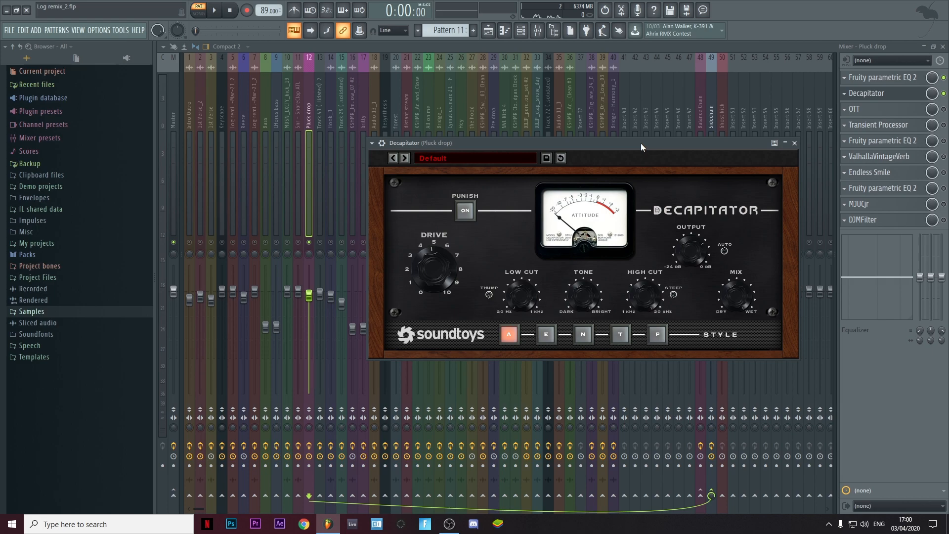
left_click(794, 143)
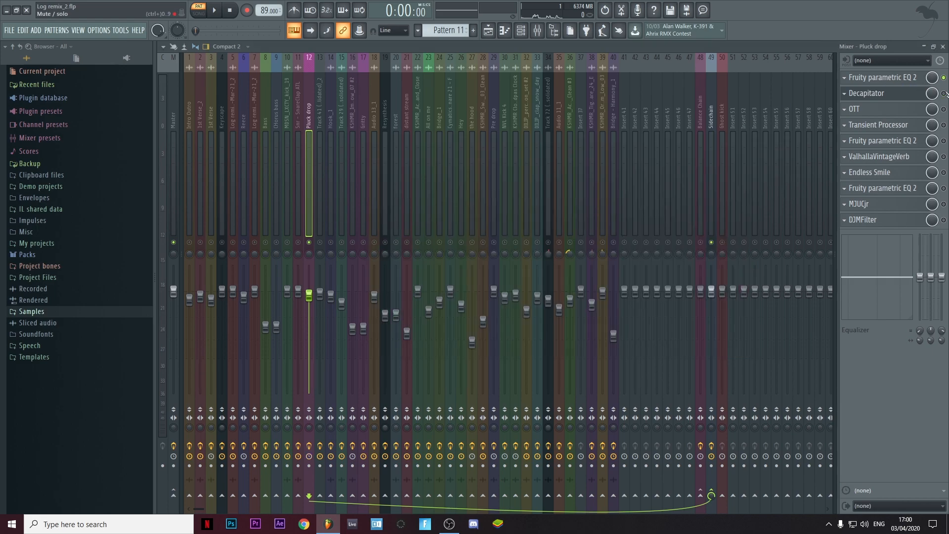
Step: Open Serum #3 and try LFO 1 at a 1/8 triplet rate while playing the pattern
left_click(521, 31)
left_click(231, 160)
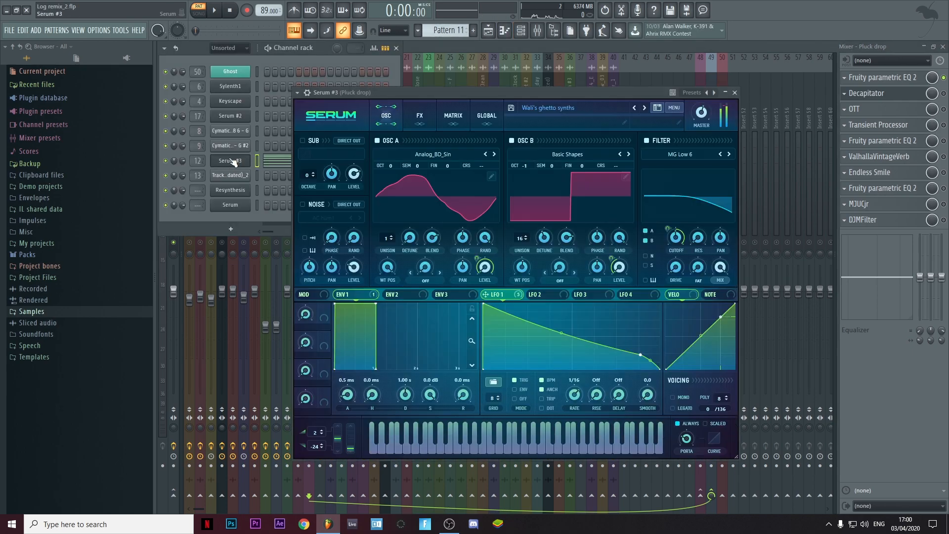
left_click_drag(502, 93, 502, 85)
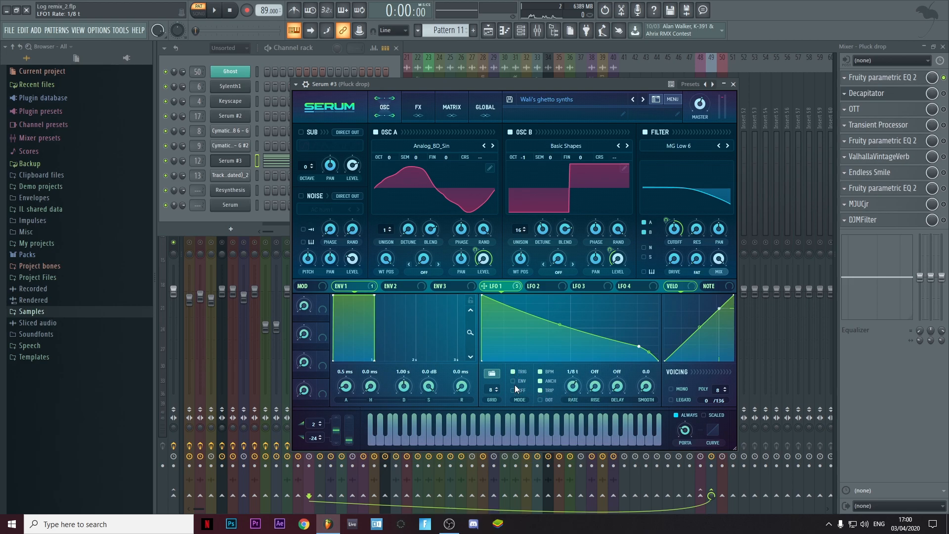
key("space")
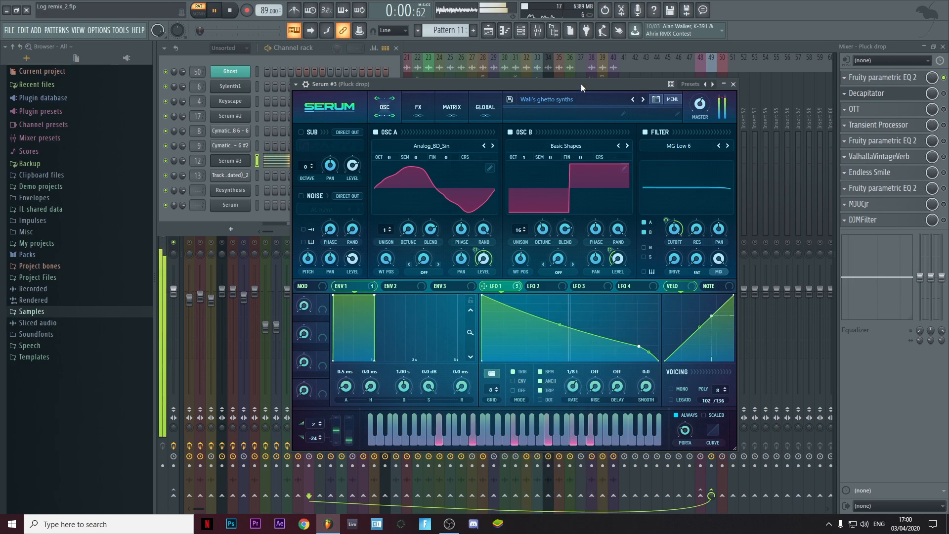
mouse_move(568, 393)
left_mouse_down()
mouse_move(571, 384)
mouse_move(568, 393)
left_mouse_up()
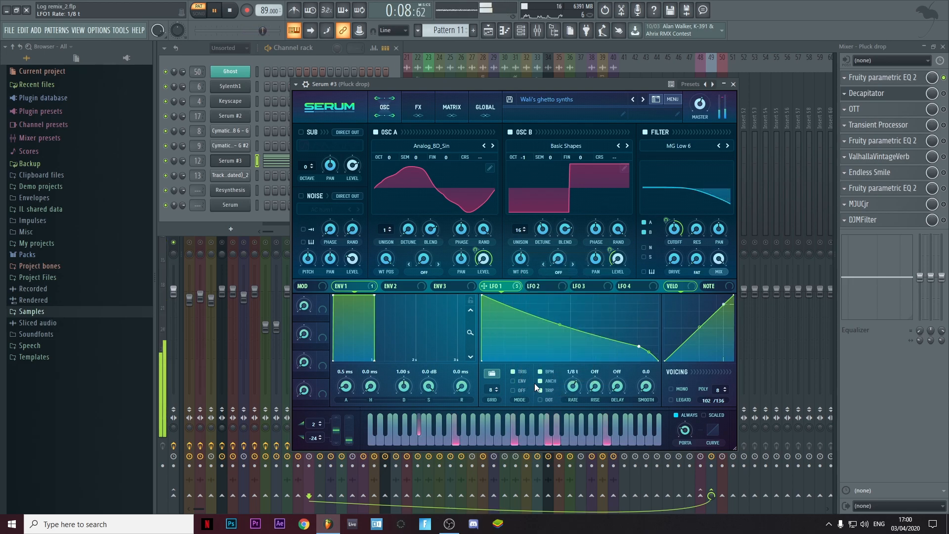
Step: Try LFO 1 at a dotted 1/16 rate while the pattern plays, return the rate to 1/16, and close Serum
left_click(541, 398)
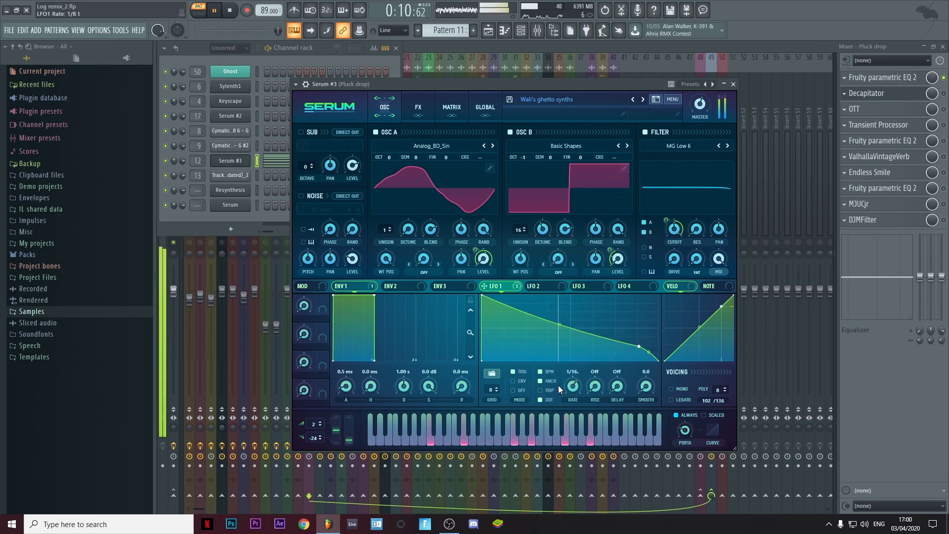
left_click_drag(572, 386, 574, 389)
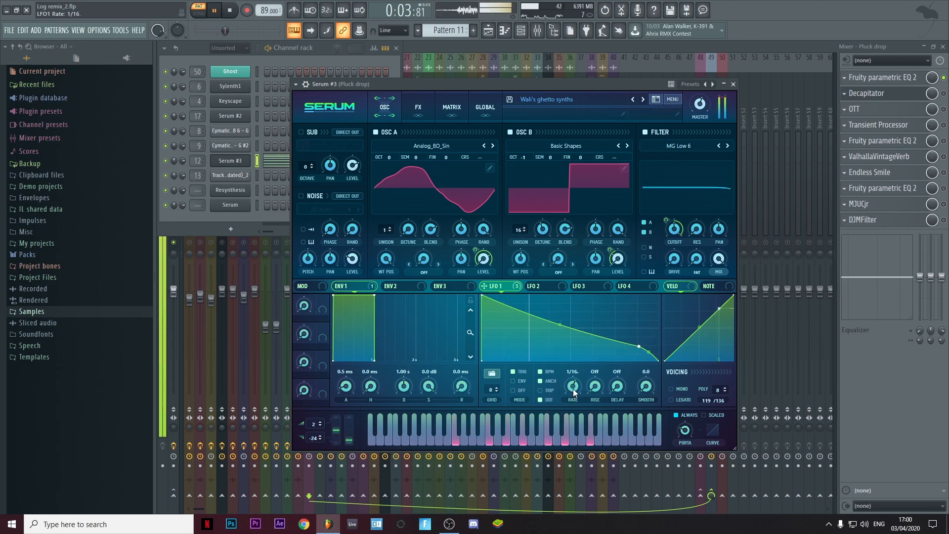
key("space")
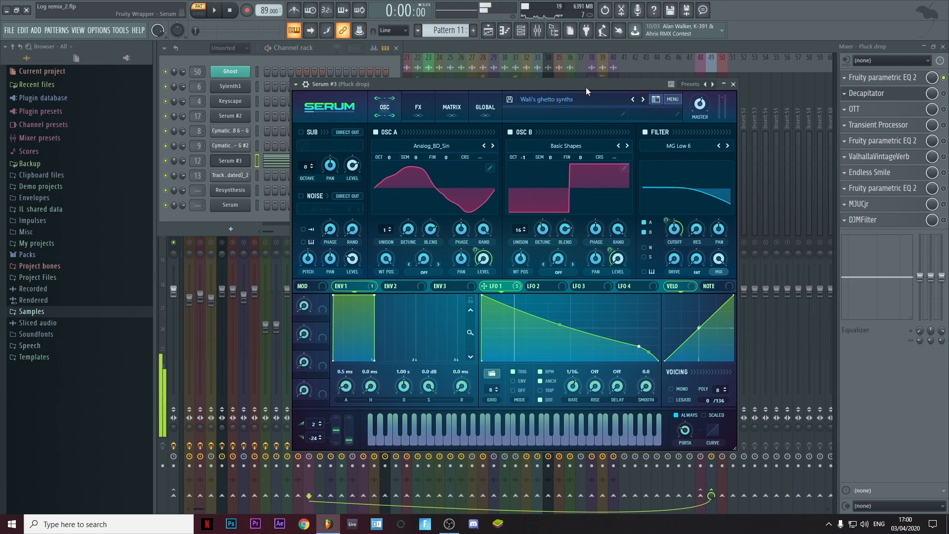
left_click_drag(538, 85, 535, 82)
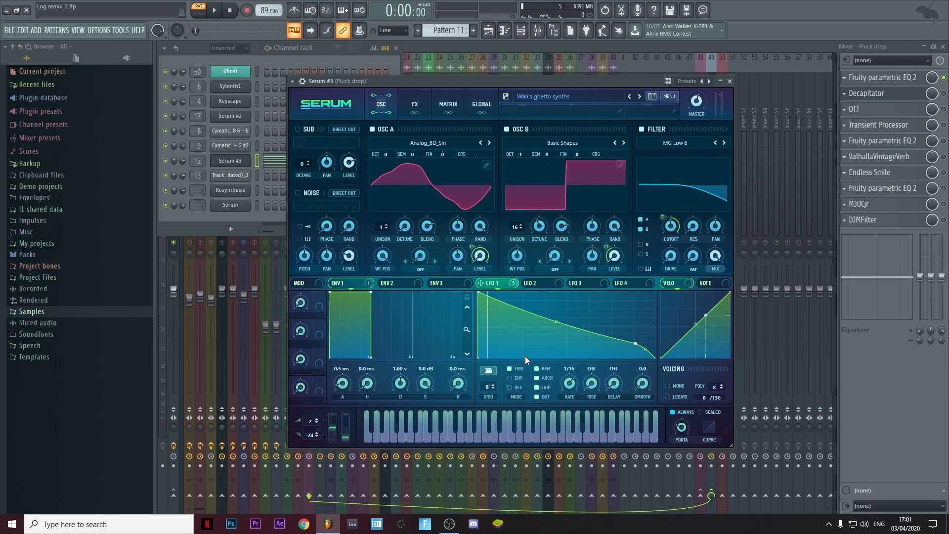
mouse_move(523, 371)
left_click(720, 84)
Step: Enable Decapitator and OTT on the Pluck drop track, inspect OTT's settings, and play the pattern through both effects
left_click(943, 94)
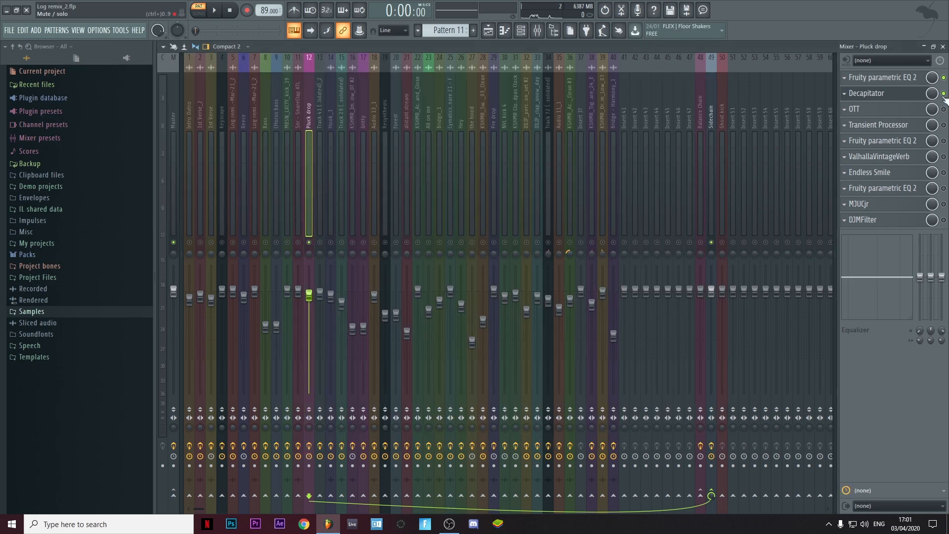
left_click(944, 109)
left_click(890, 109)
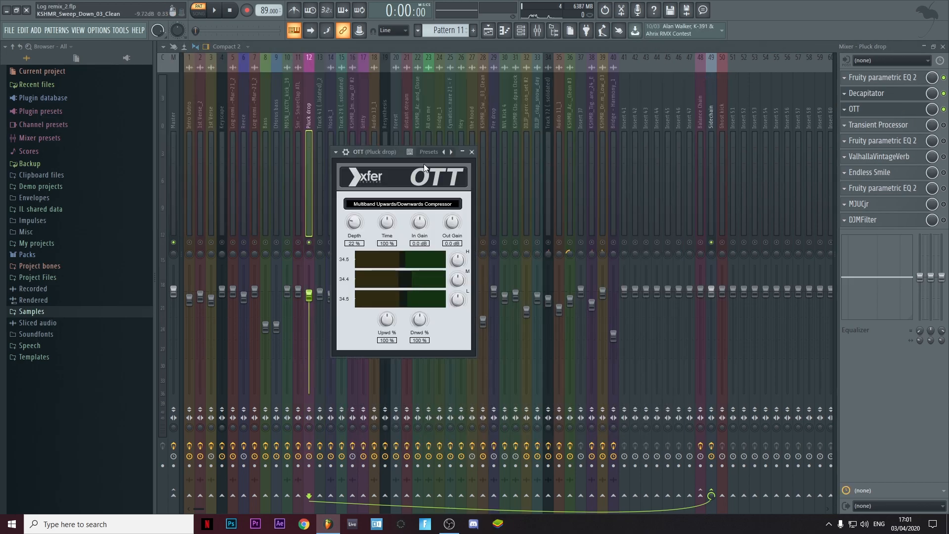
left_click(471, 151)
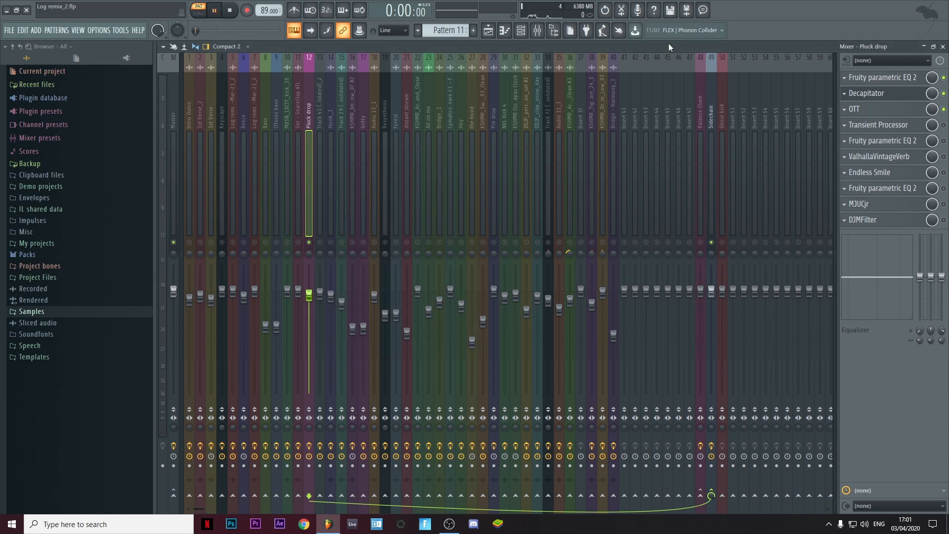
key("space")
key("space")
Step: Enable and open Transient Processor on the Pluck drop track, play the pattern through it, and close its window
left_click(943, 125)
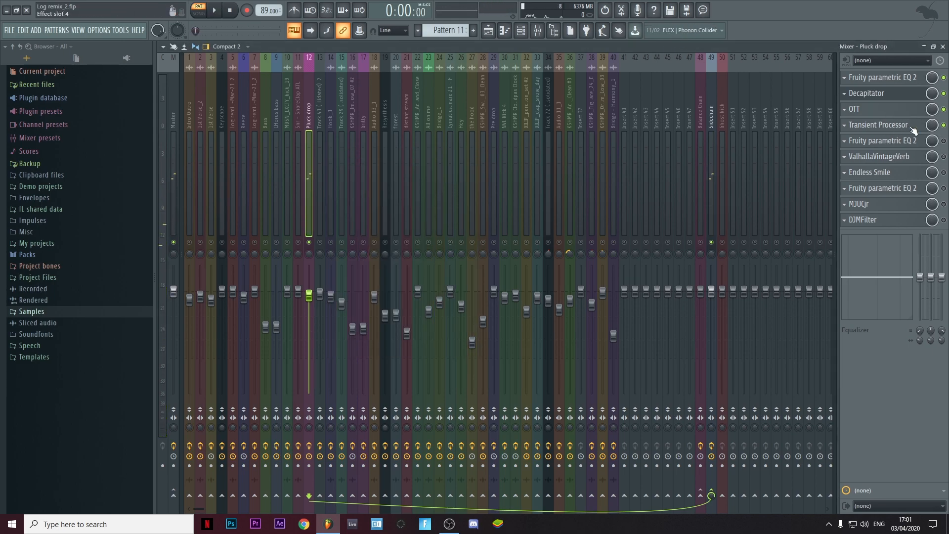
left_click(885, 125)
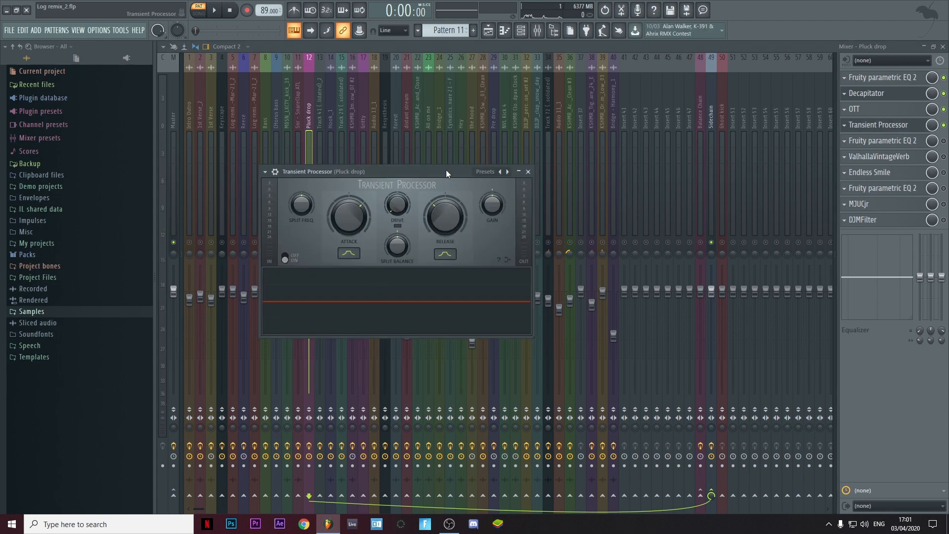
key("space")
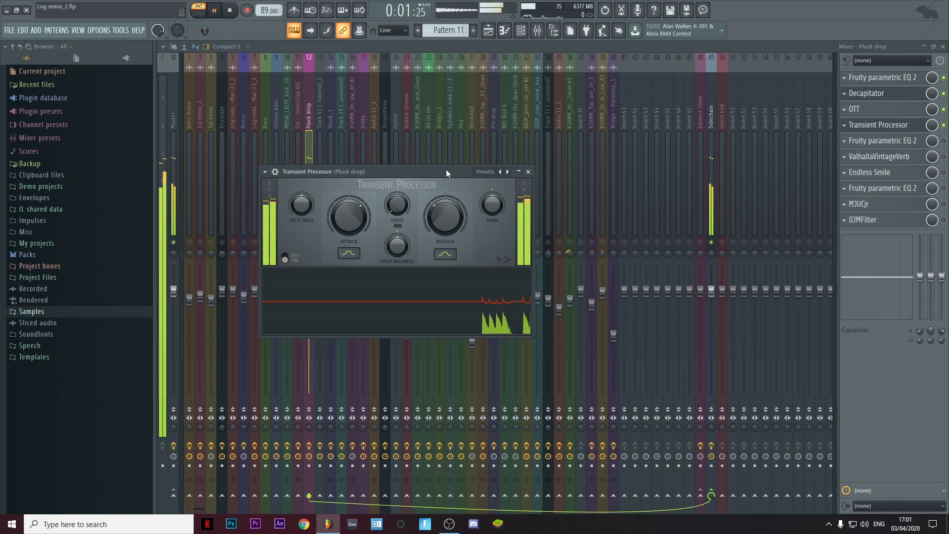
left_click(527, 172)
Step: Enable the remaining two EQs, ValhallaVintageVerb and Endless Smile, inspect the reverb's settings, and play the pattern
left_click(943, 141)
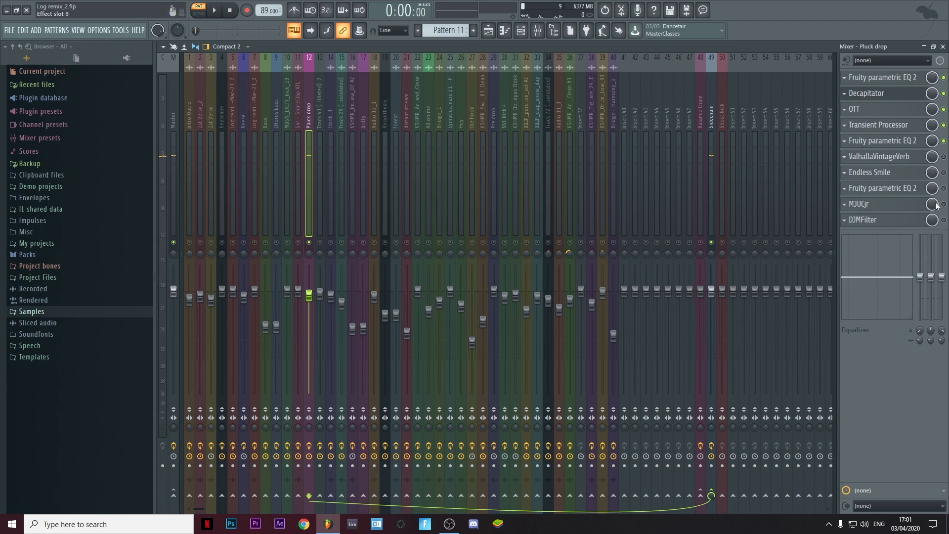
left_click(890, 157)
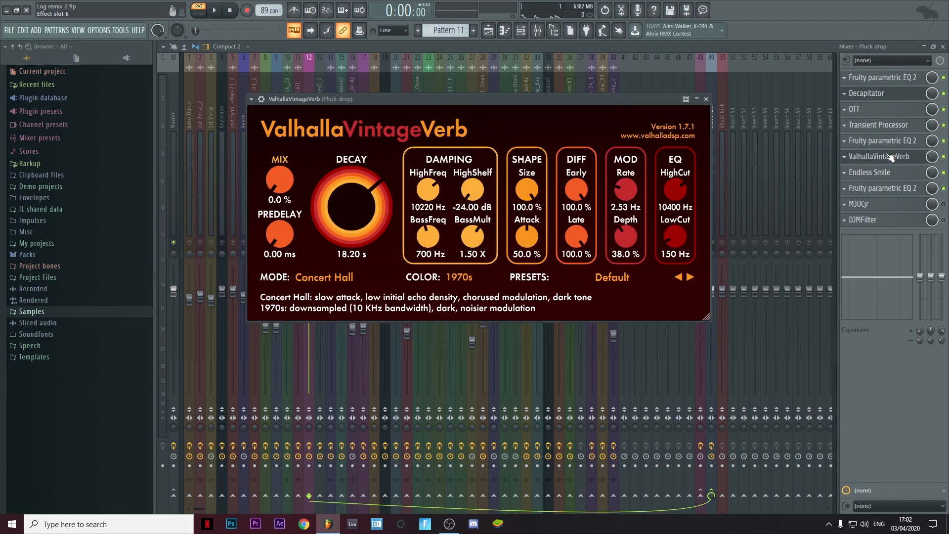
left_click(706, 100)
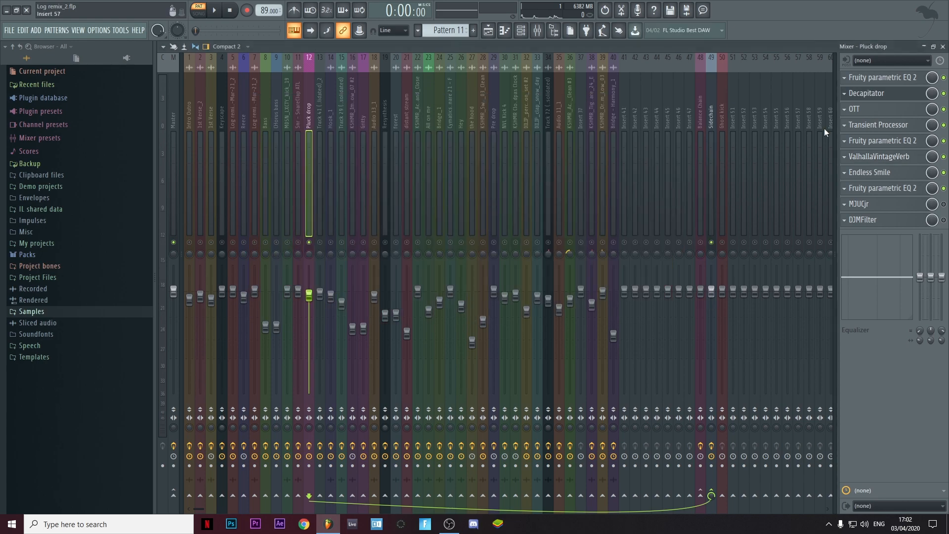
key("space")
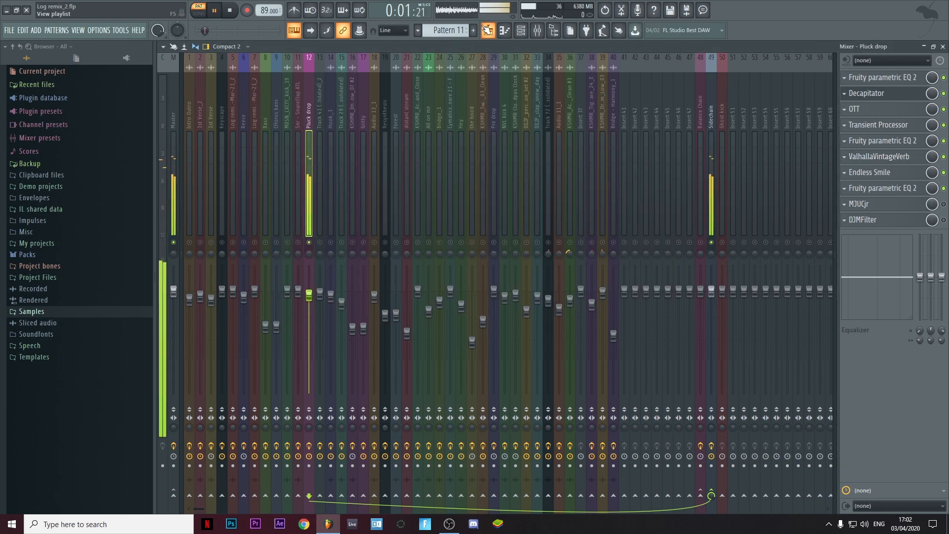
Step: Play the song from bar 37 in the playlist to hear the drop in context, and return to the mixer
left_click(488, 31)
key("space")
left_click(361, 67)
key("space")
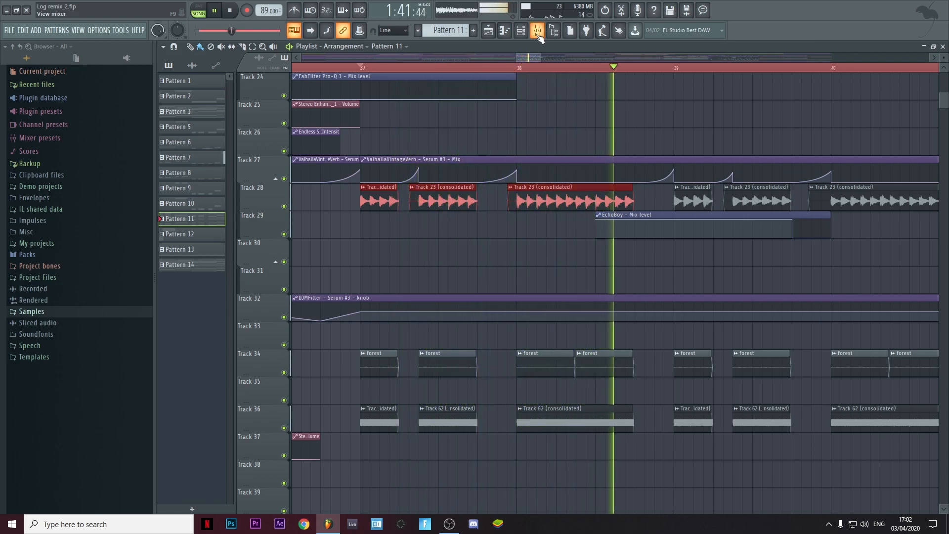
key("space")
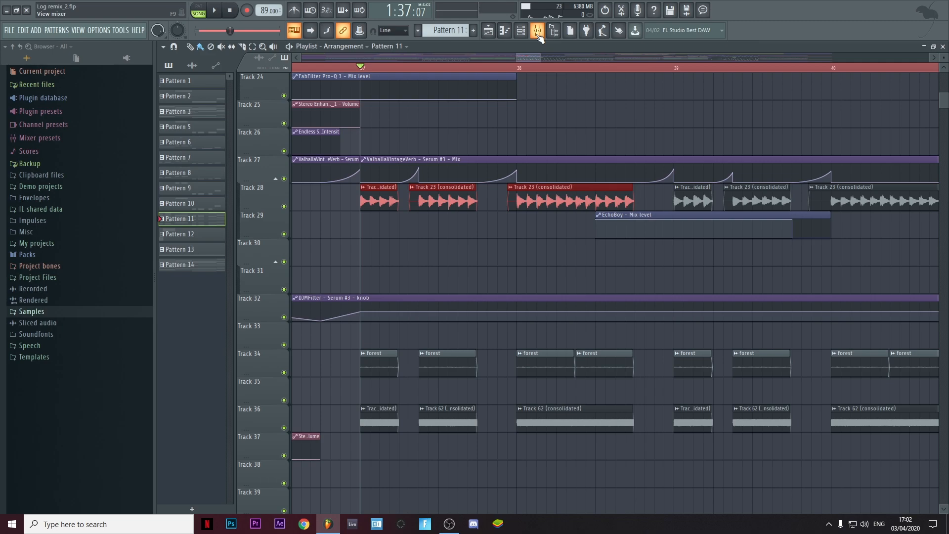
left_click(538, 32)
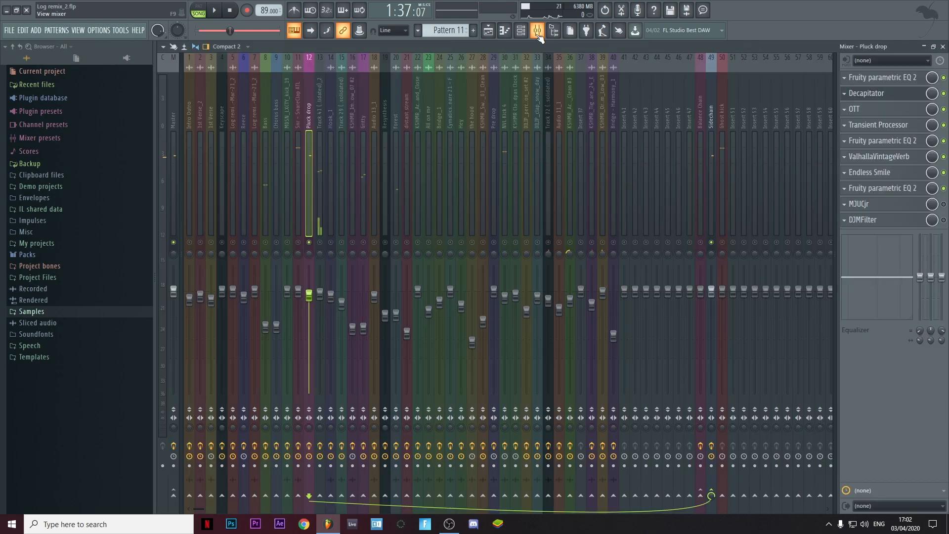
Step: Enable and open MJUCjr on the Pluck drop track, play the drop through it, close its window, and replay the drop
left_click(896, 207)
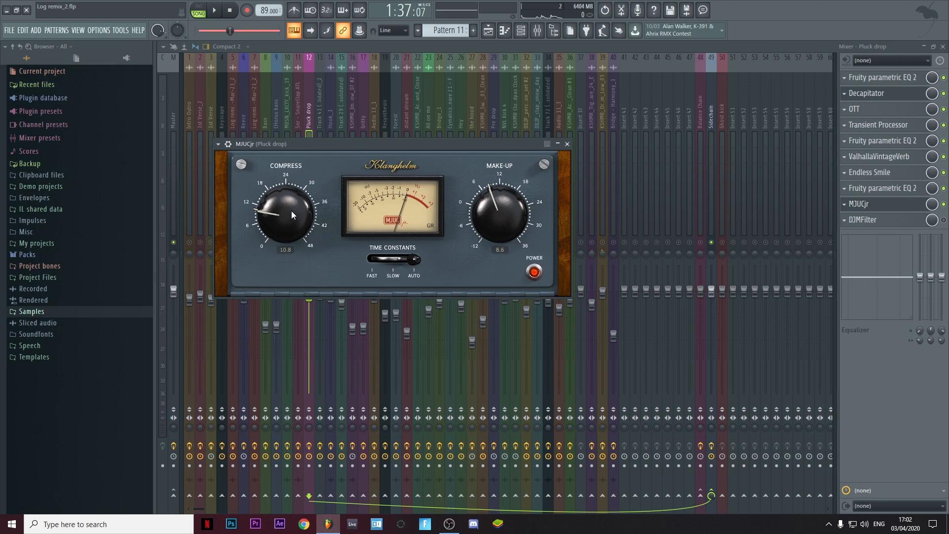
scroll(272, 218, "down", 1)
key("space")
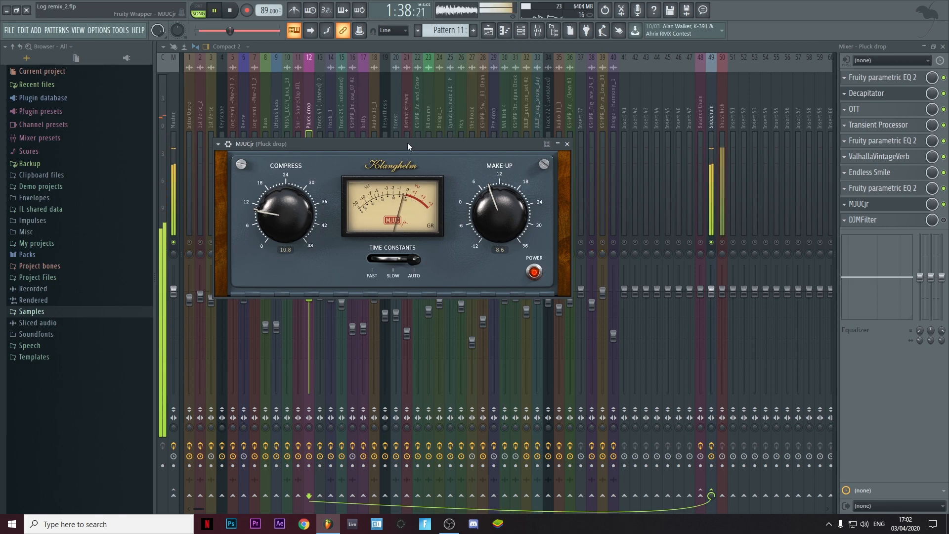
key("space")
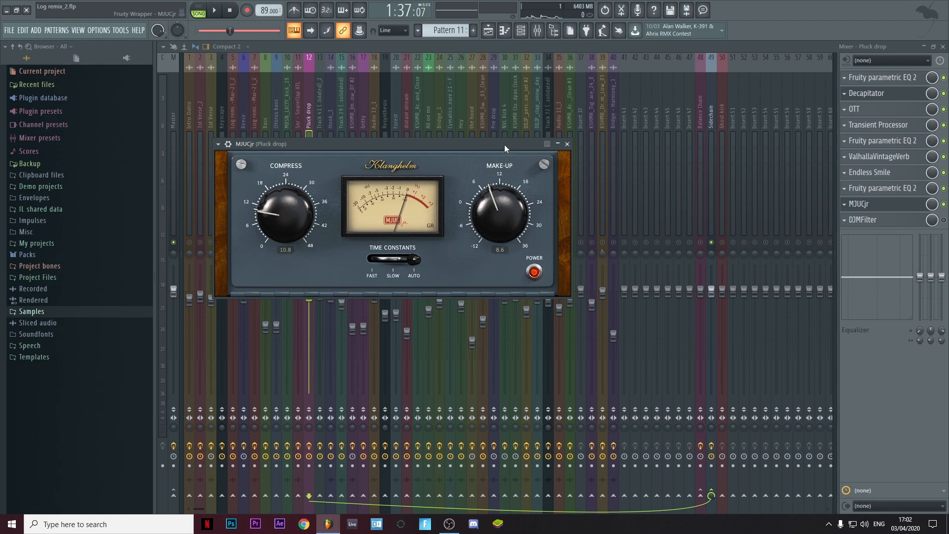
left_click(567, 144)
key("space")
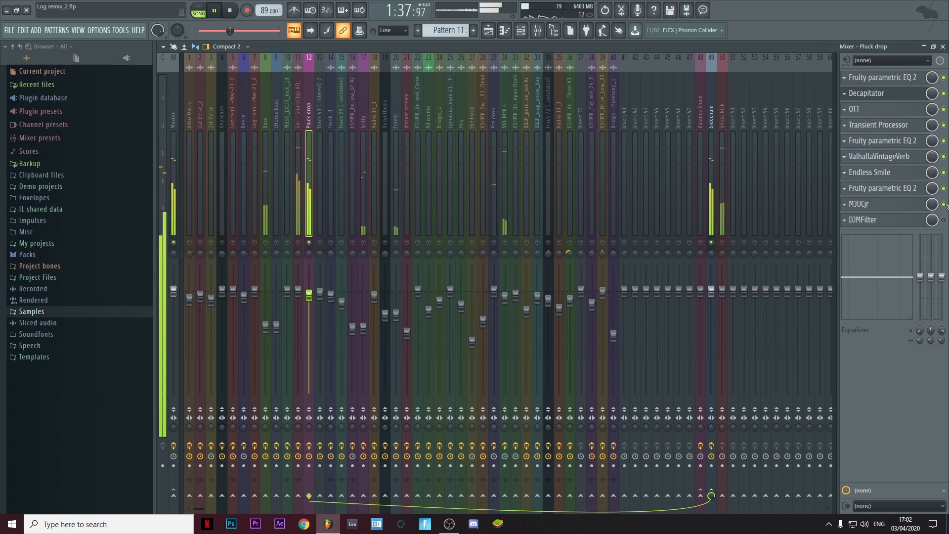
key("space")
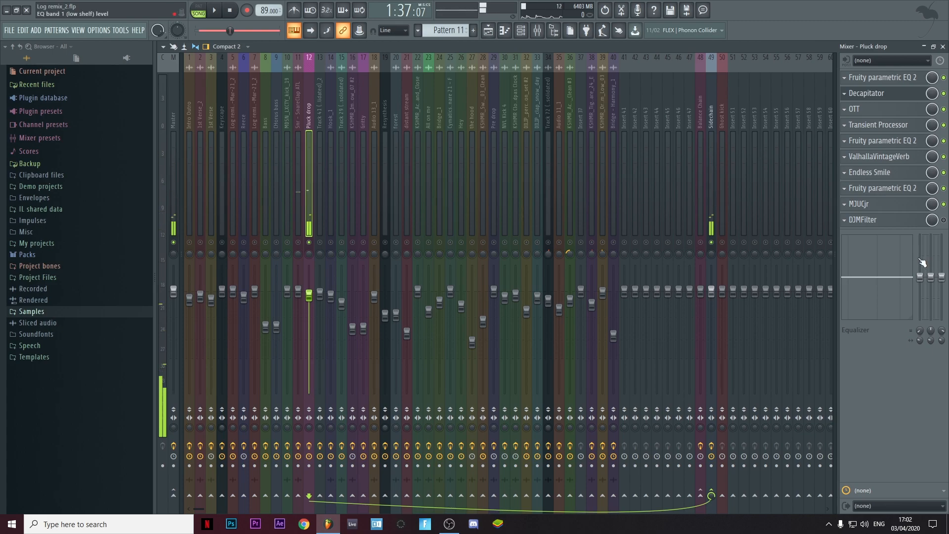
Step: Enable DJMFilter on the Pluck drop track and return to the playlist to view its knob automation
left_click(944, 220)
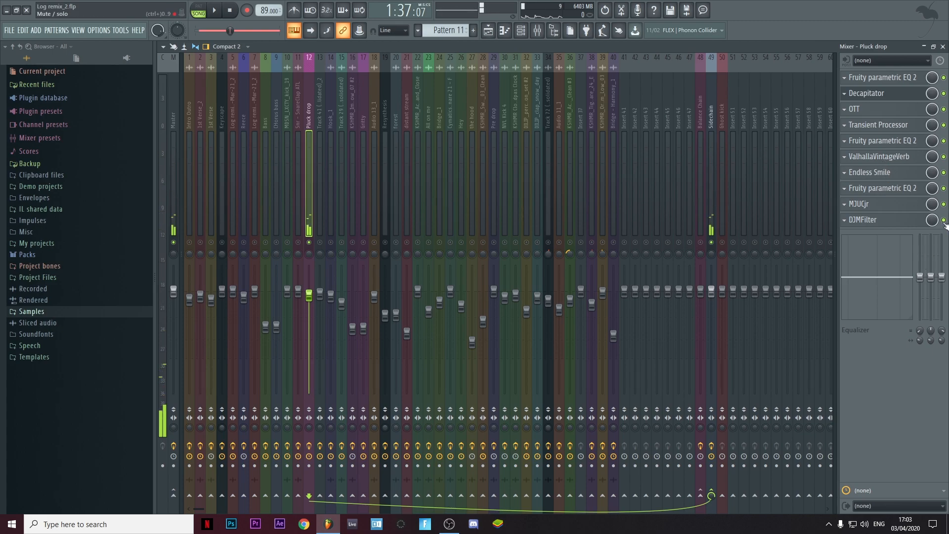
left_click(657, 245)
left_click(943, 47)
scroll(506, 242, "down", 4)
scroll(329, 244, "up", 4)
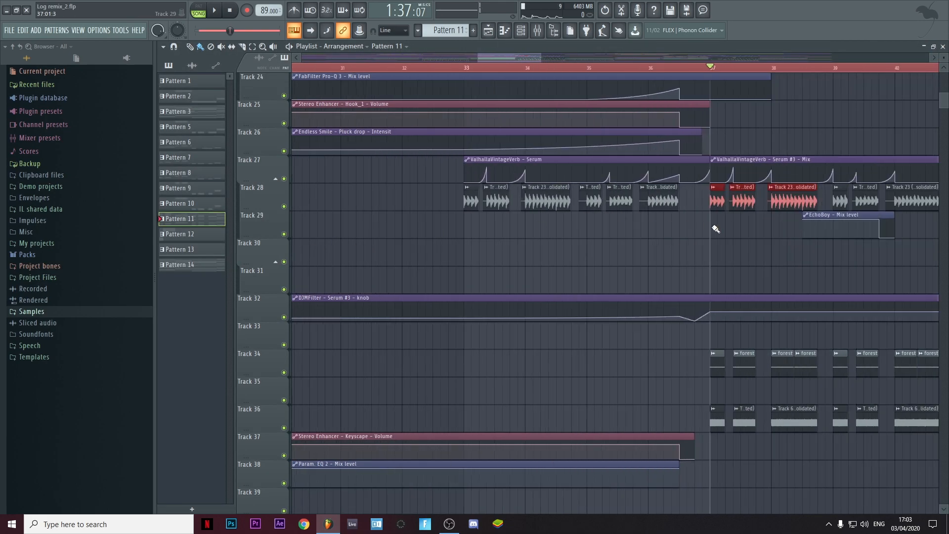
Step: Play the song from bar 33 into the drop, briefly checking the mixer levels, then stop playback
left_click(465, 67)
key("space")
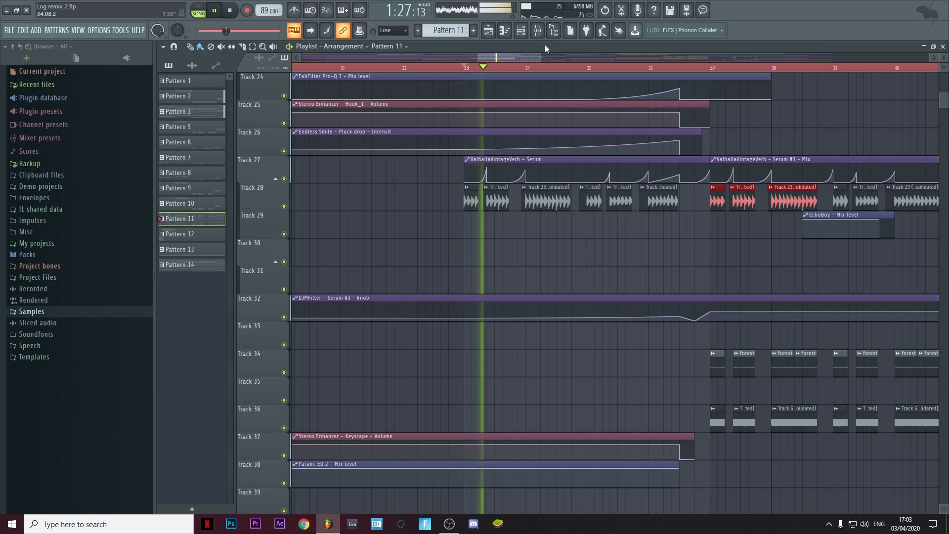
left_click(538, 30)
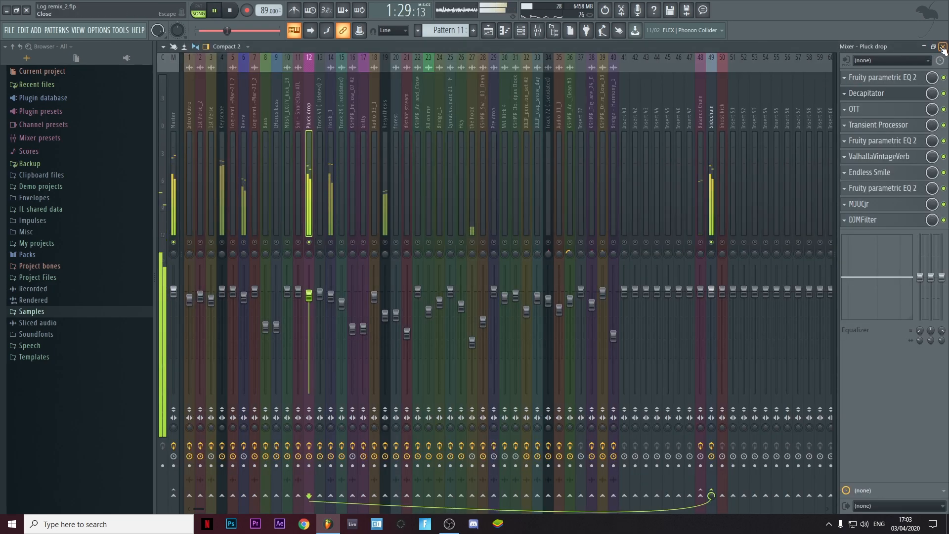
key("F9")
scroll(609, 117, "right", 4)
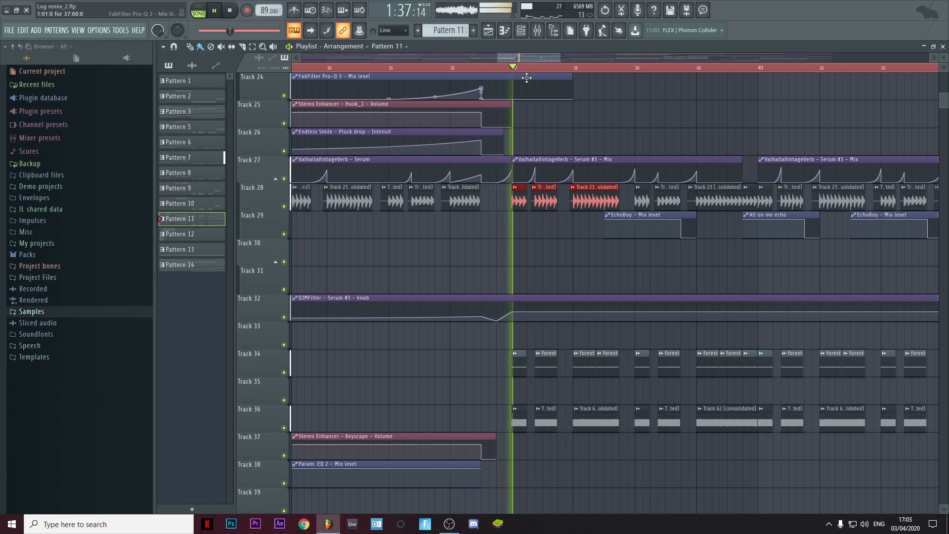
scroll(568, 272, "down", 2)
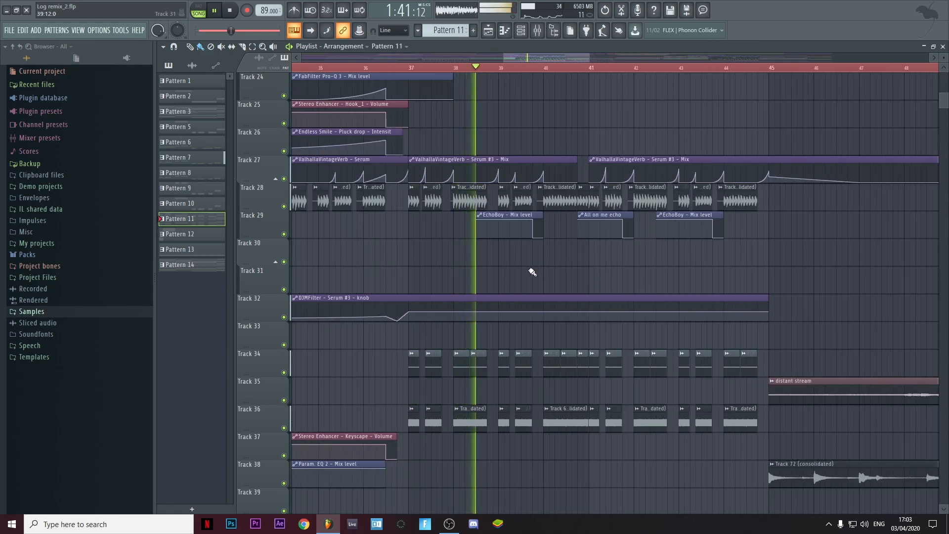
key("space")
key("F6")
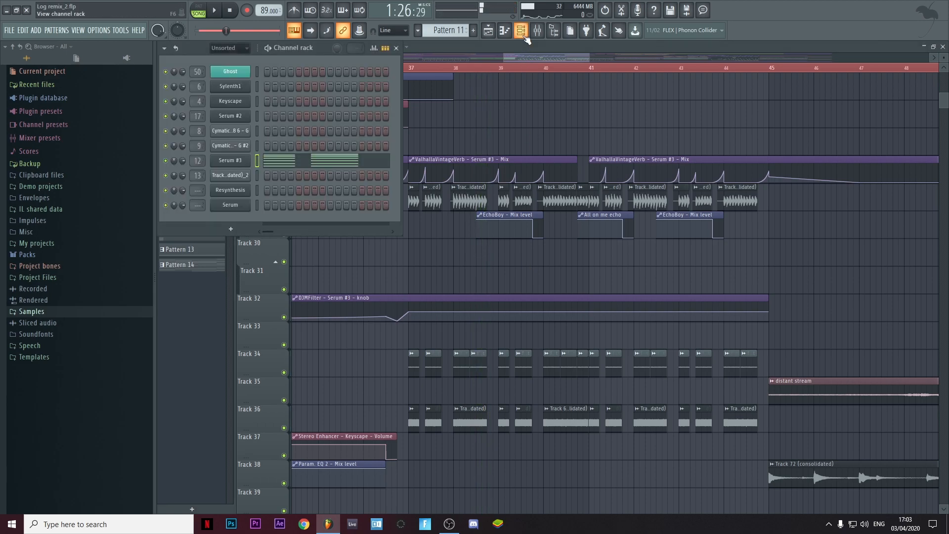
left_click(537, 30)
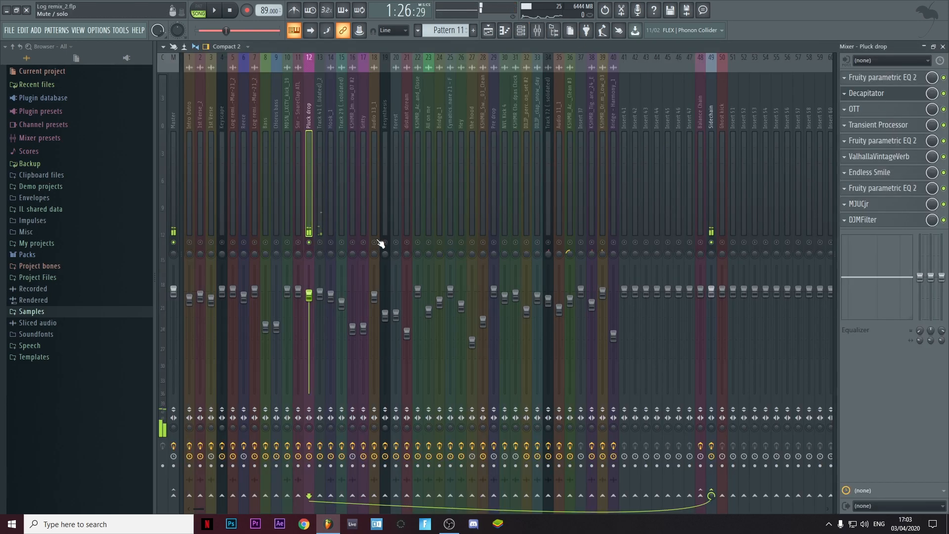
key("F9")
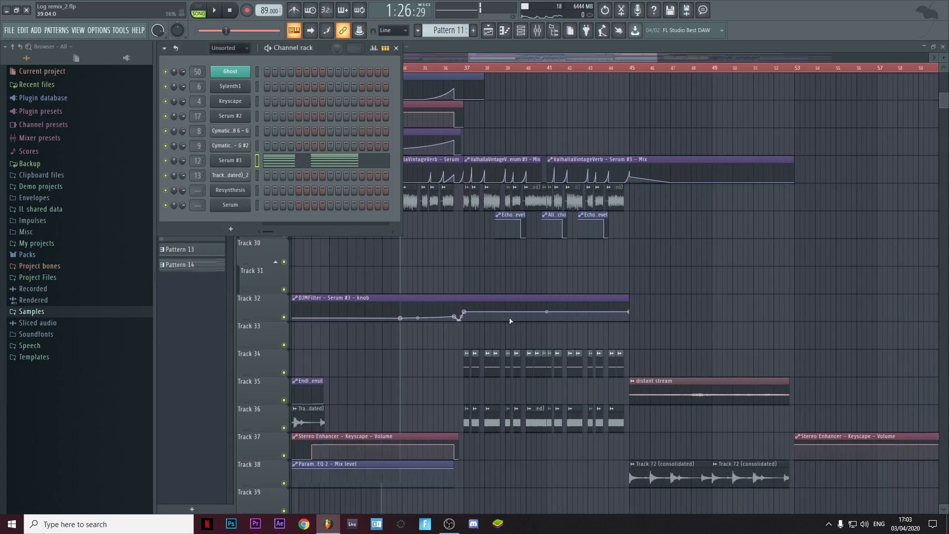
key("F6")
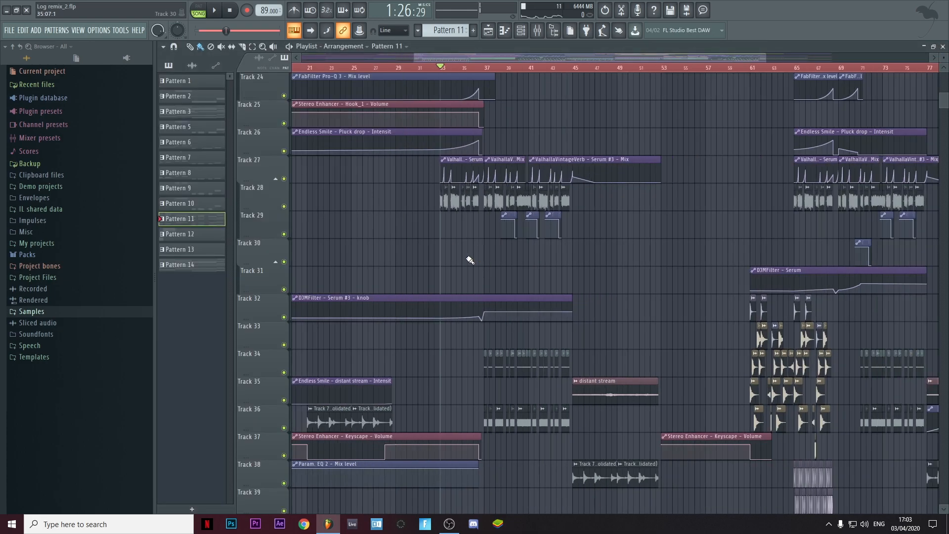